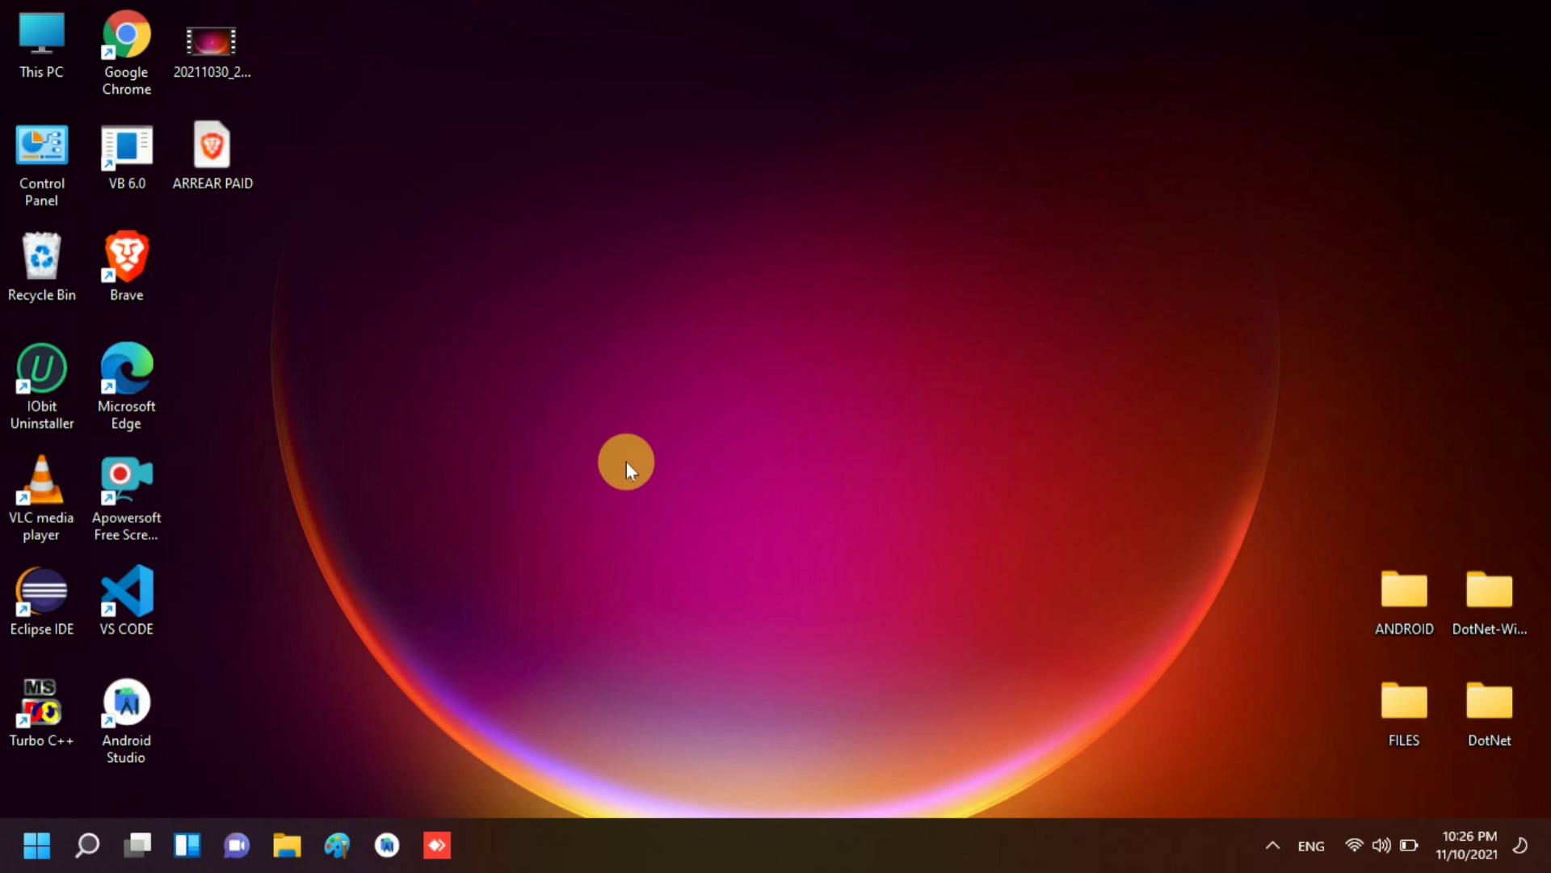
Step: Launch Chrome and load mywipro.wipro.com from the address bar's autocomplete
double_click(132, 71)
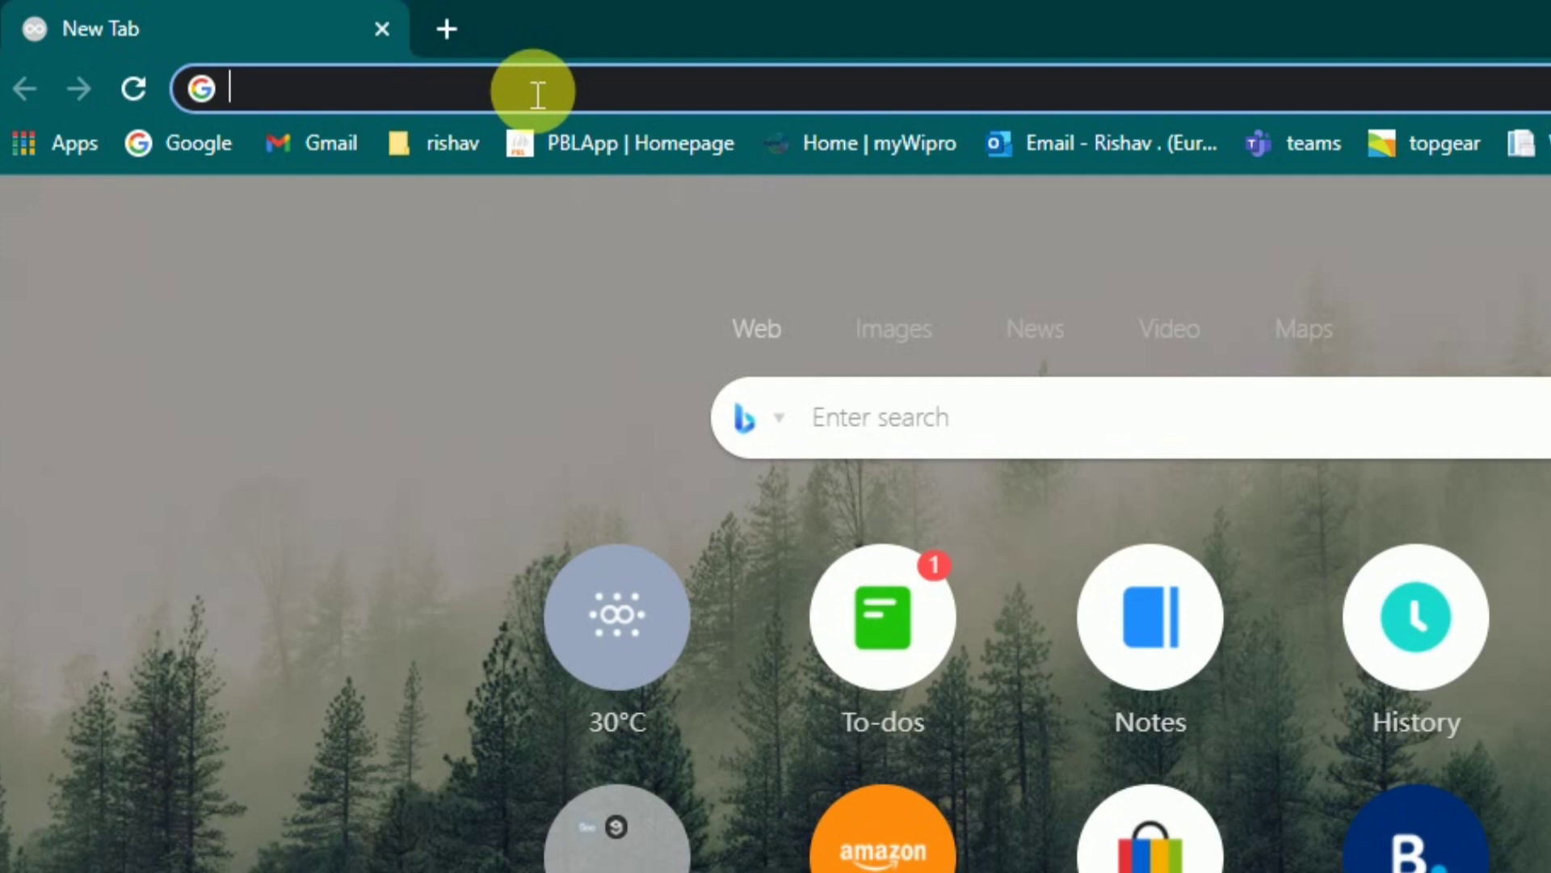
click(538, 94)
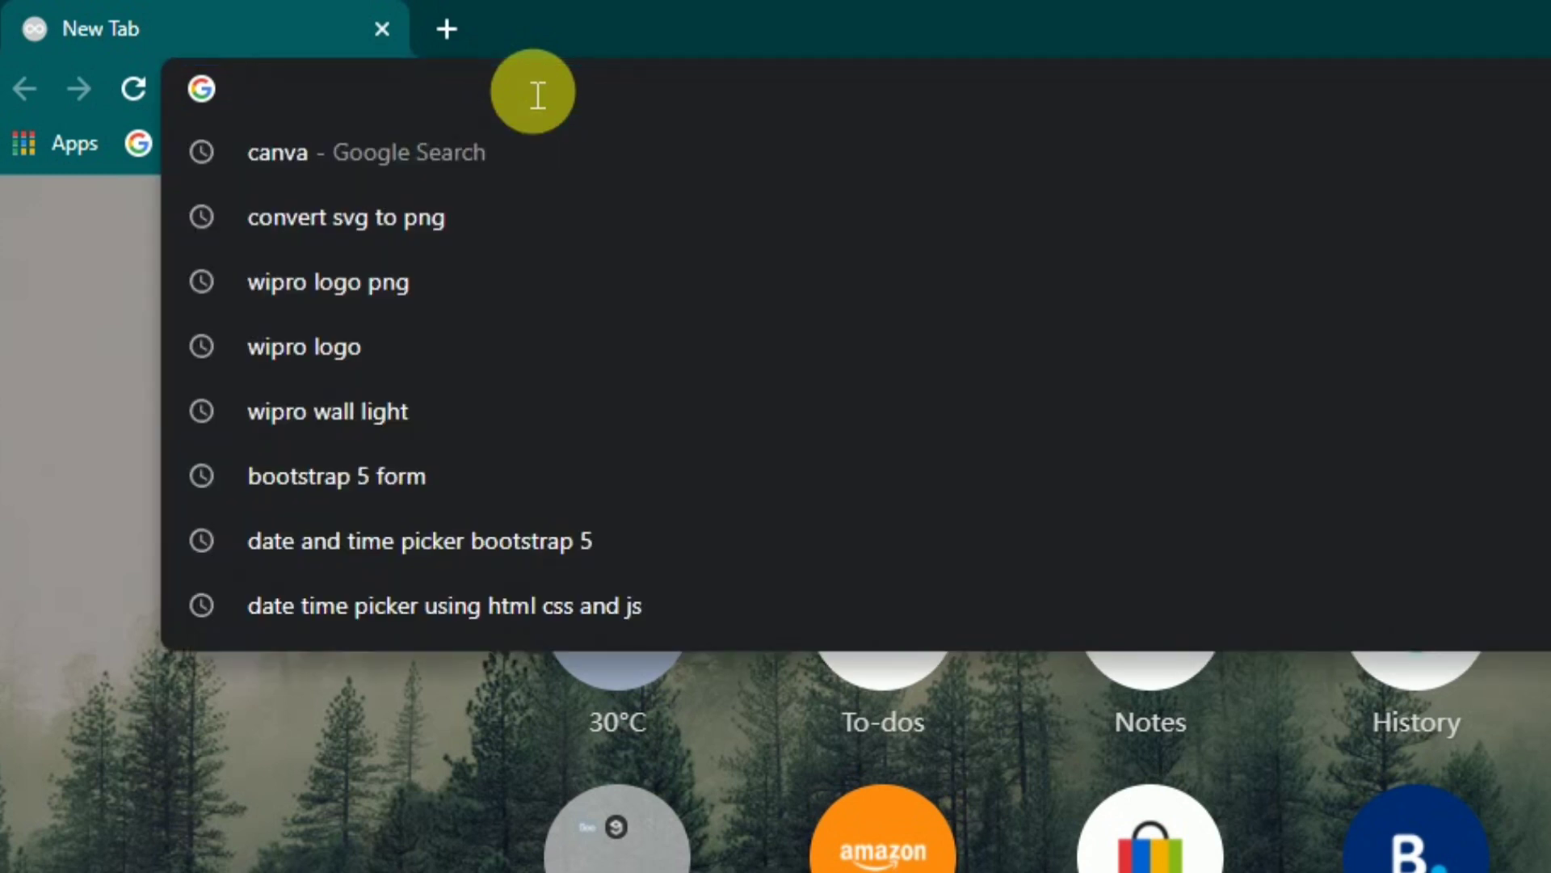
text(mywipro.wipro.com)
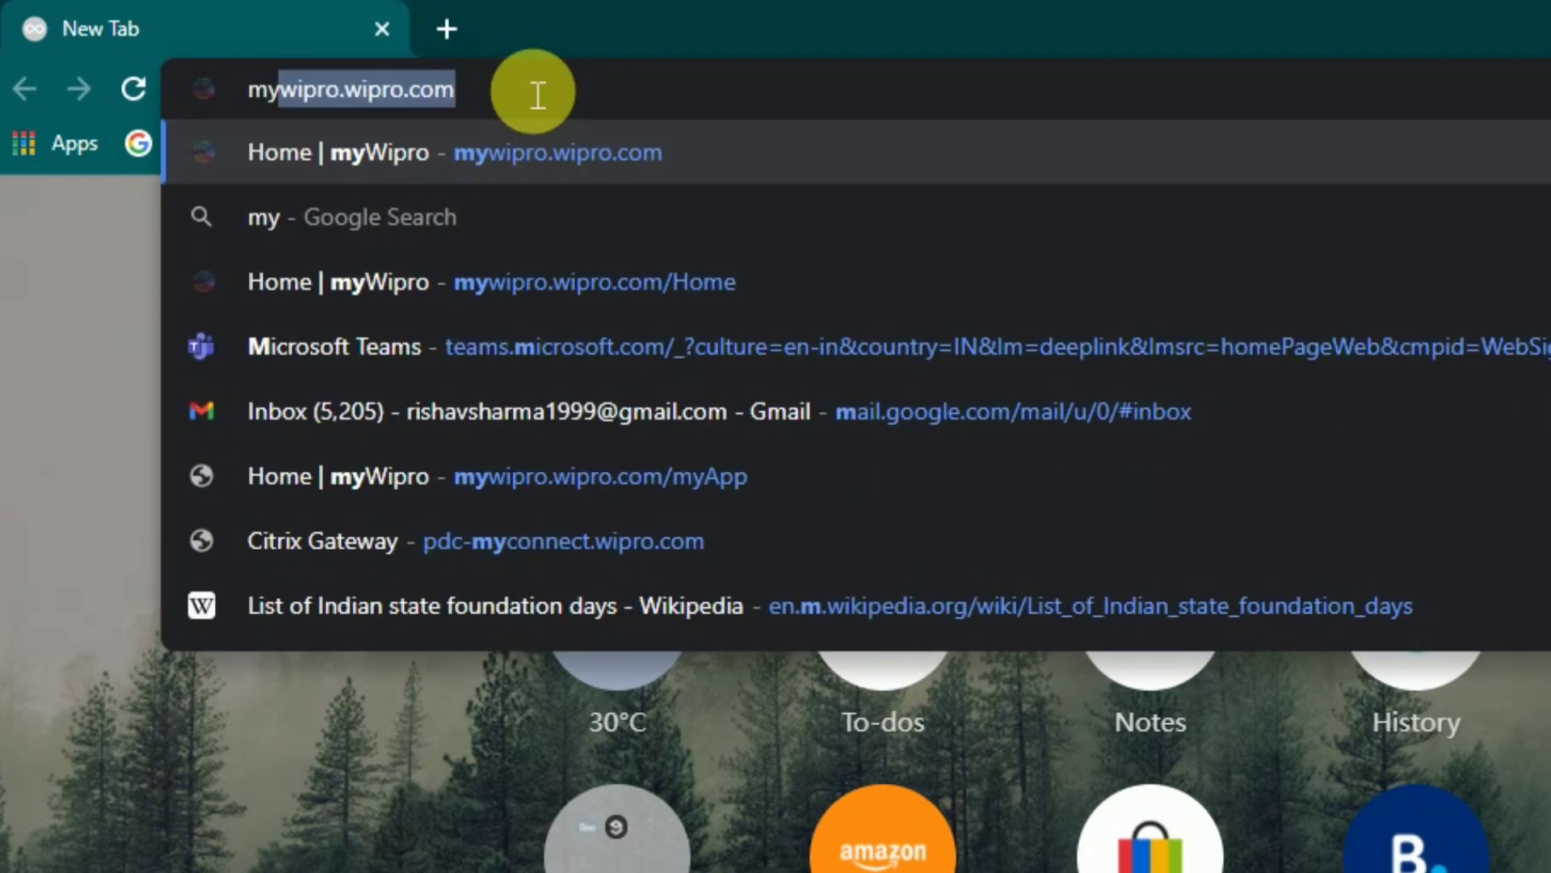
key(End)
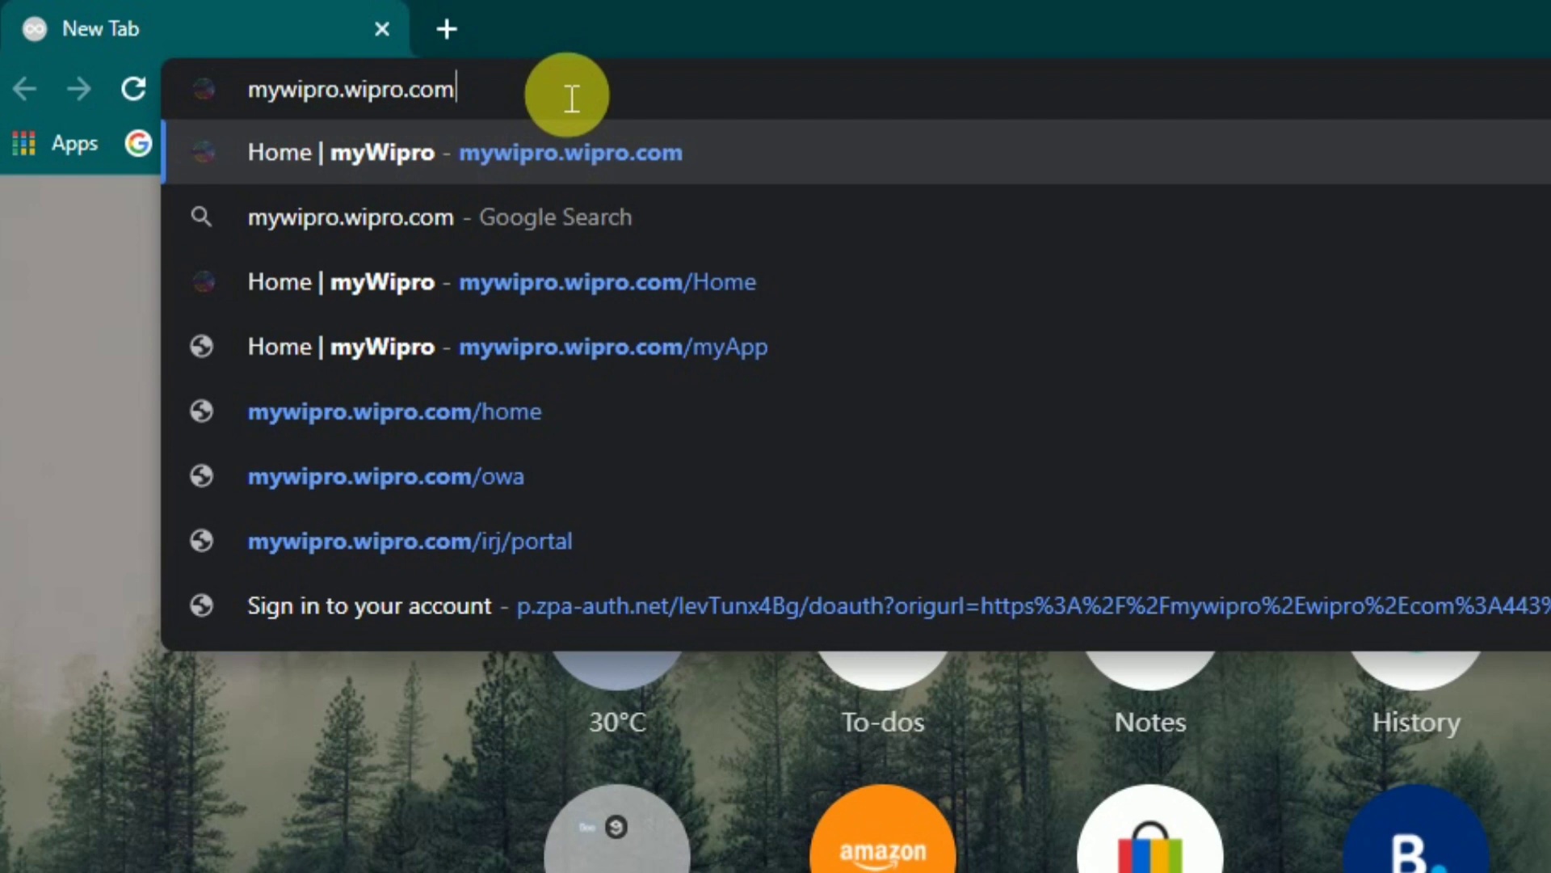
key(Return)
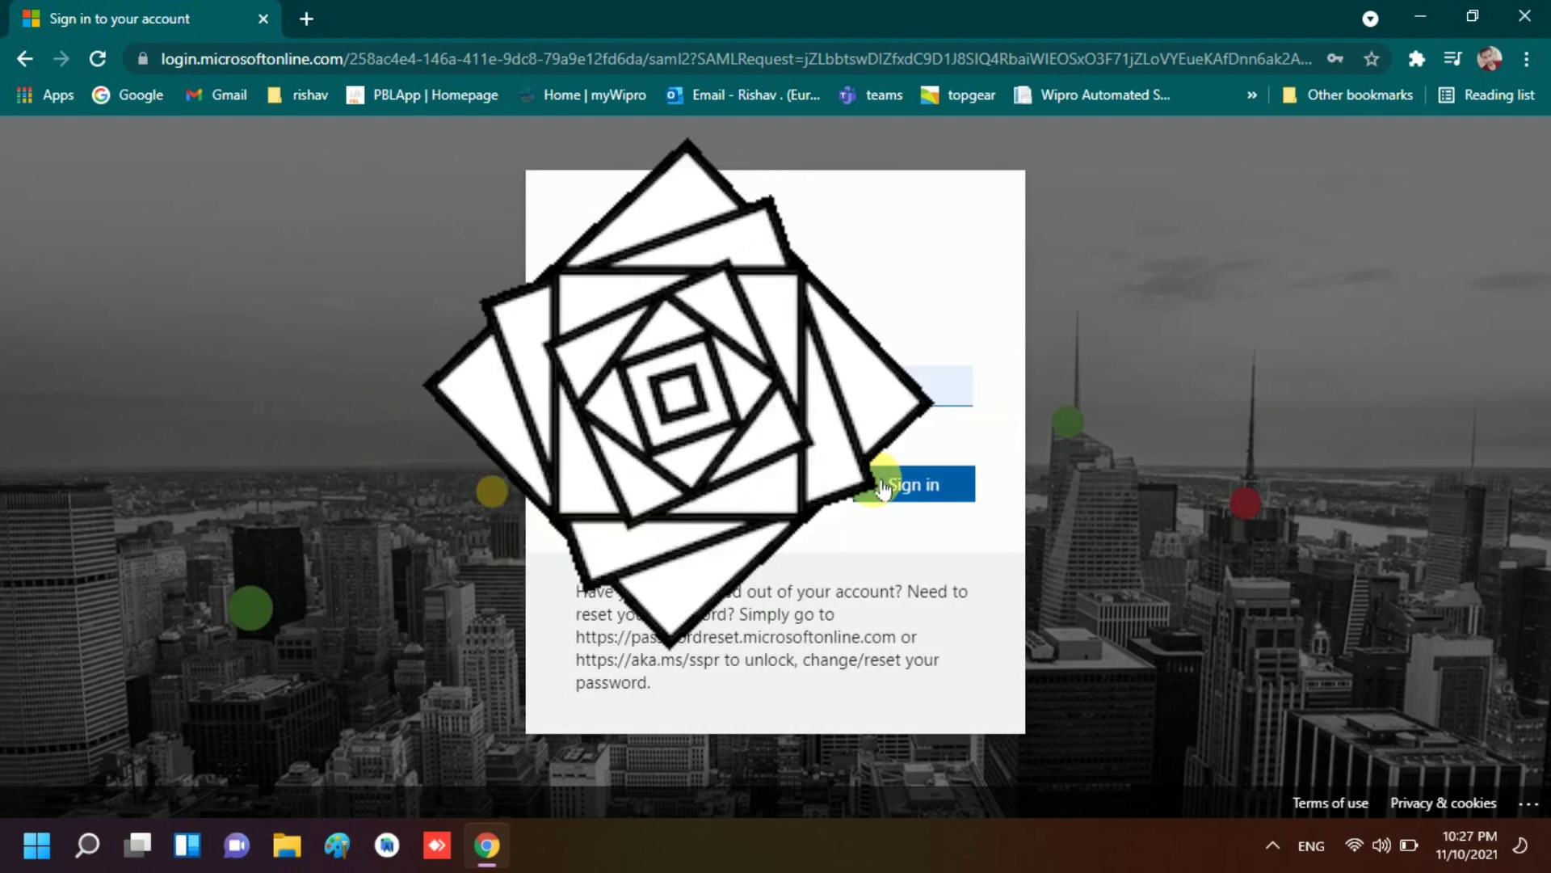
Step: Sign in to the work account on the Microsoft login page
click(879, 484)
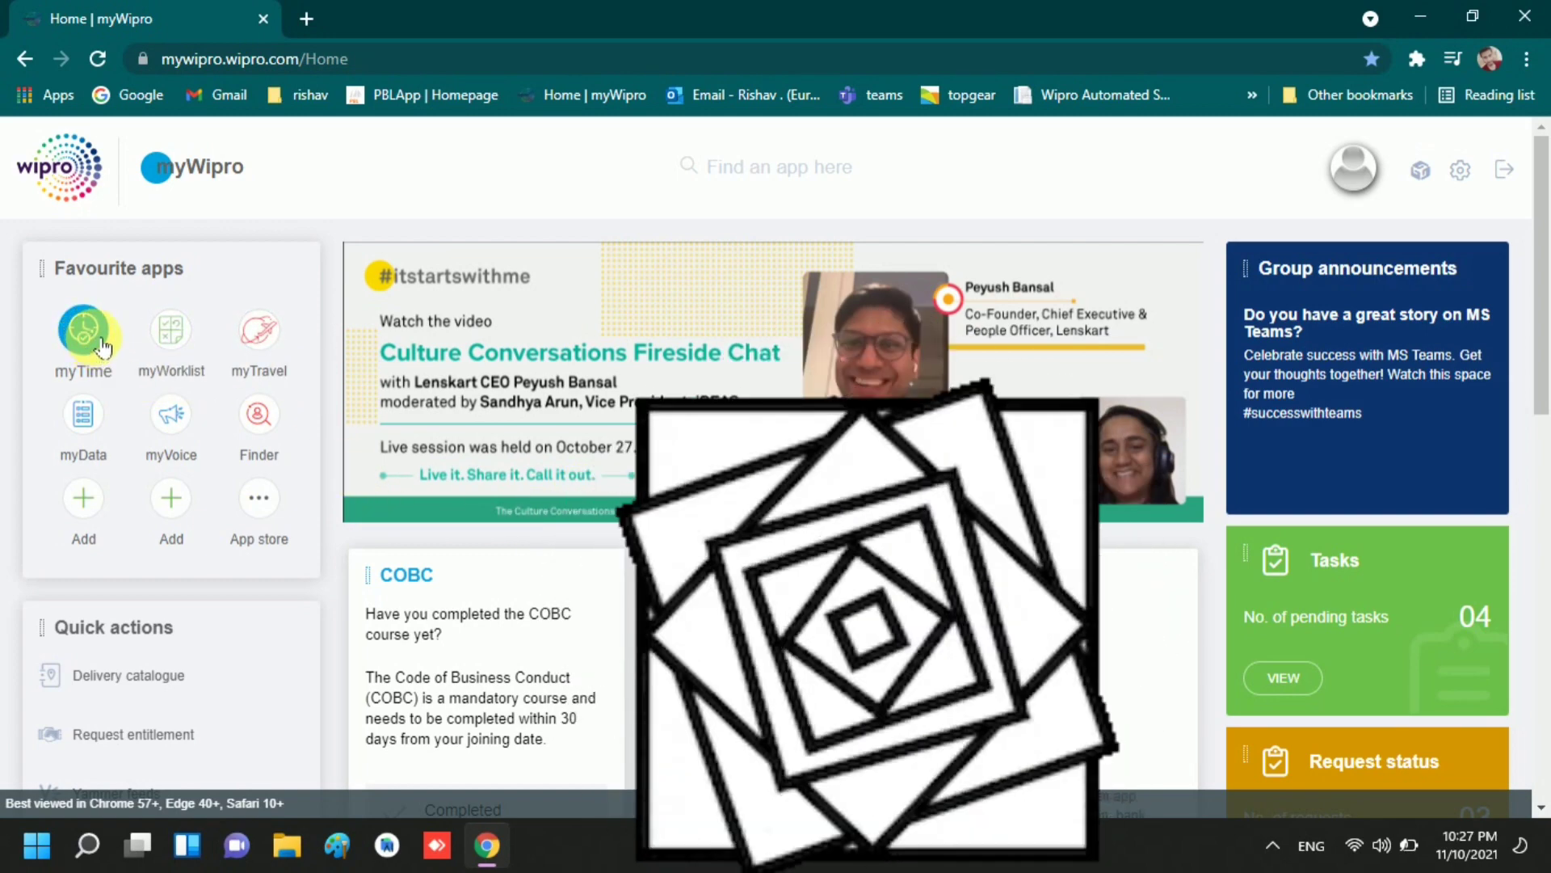
Step: Open myTime's EFFORTS timesheet and choose APPLY OOD under 09 TUE
click(95, 338)
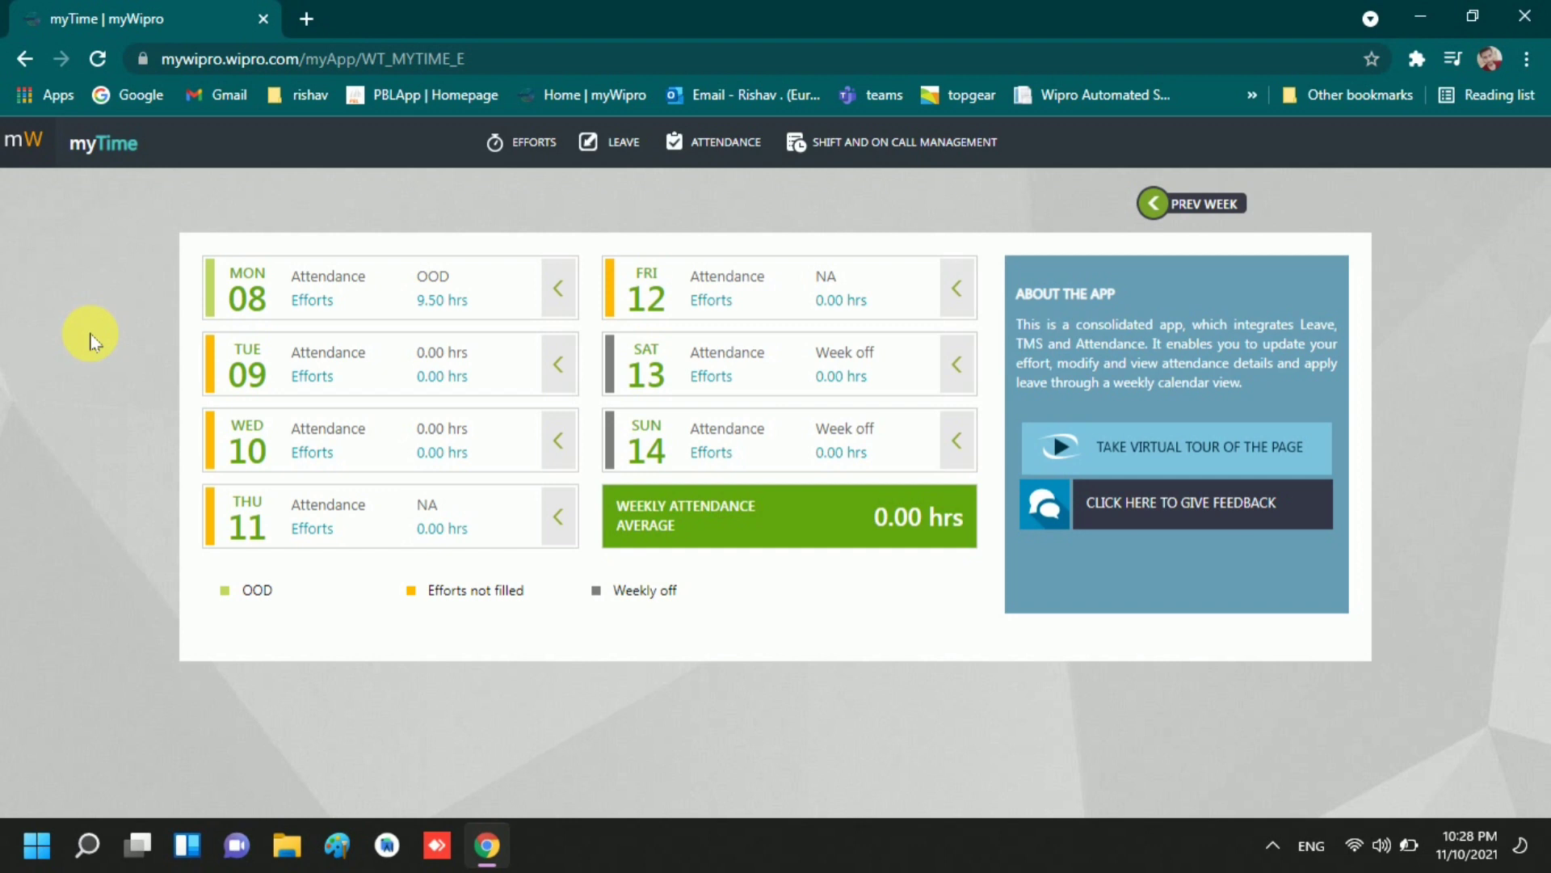
click(547, 152)
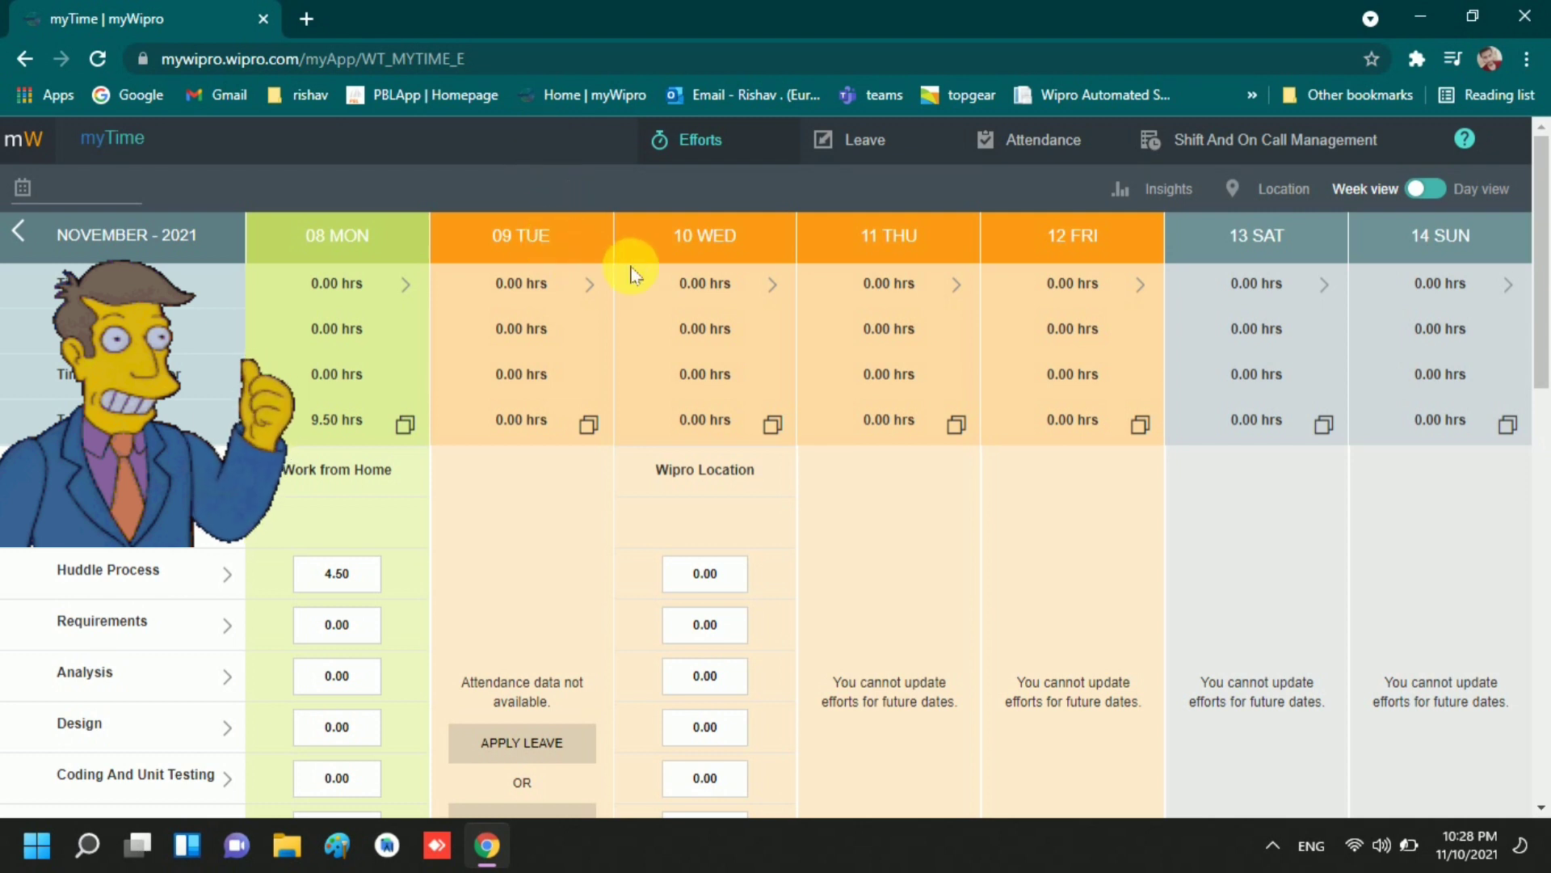
scroll(667, 318, down, 1)
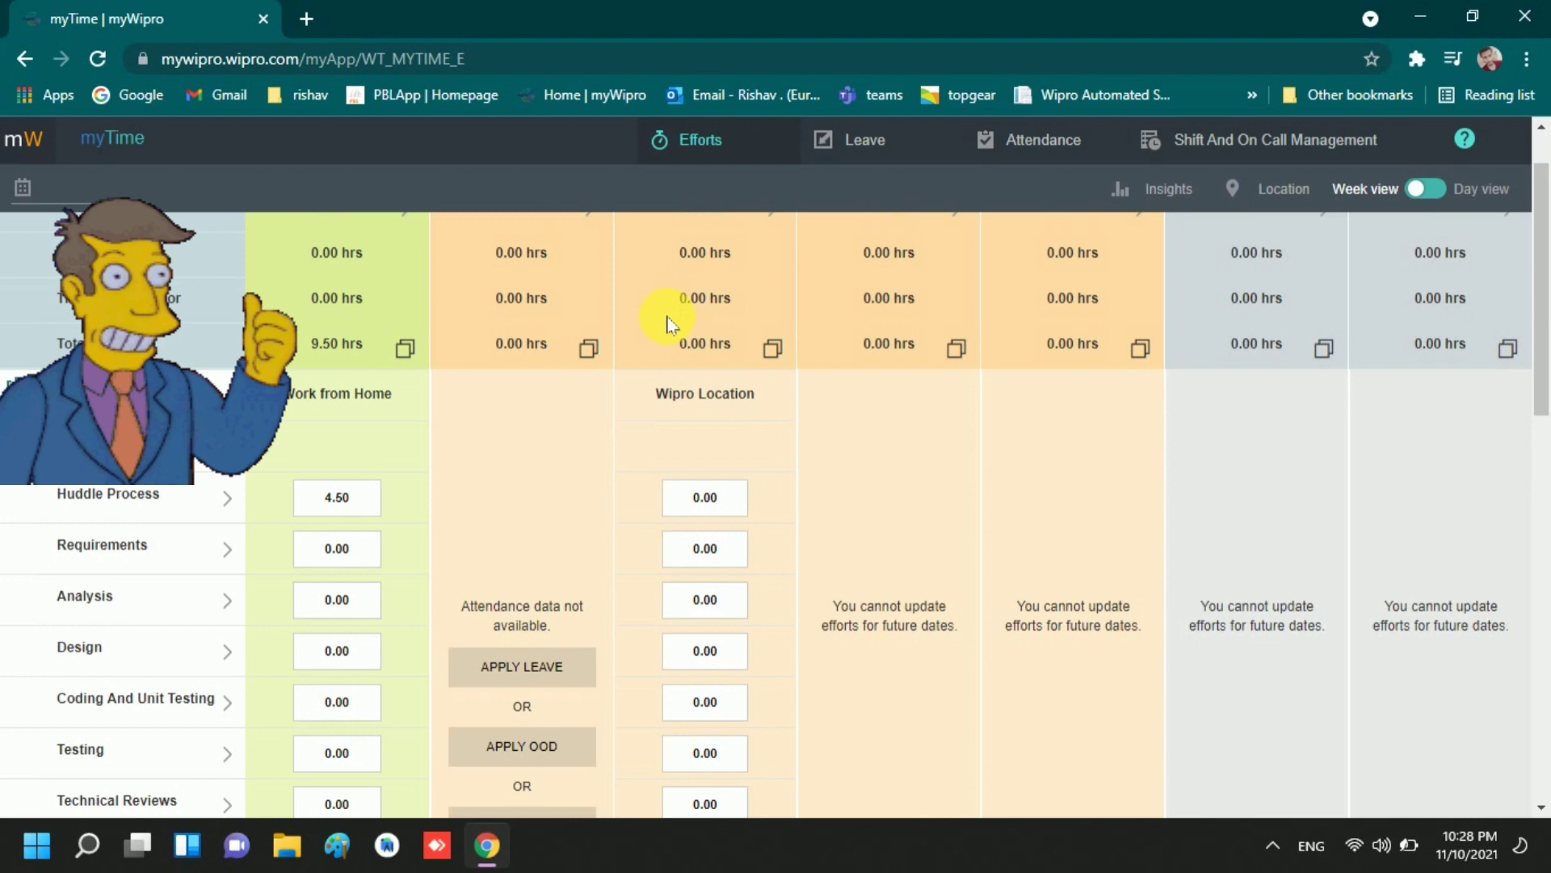
scroll(667, 323, down, 3)
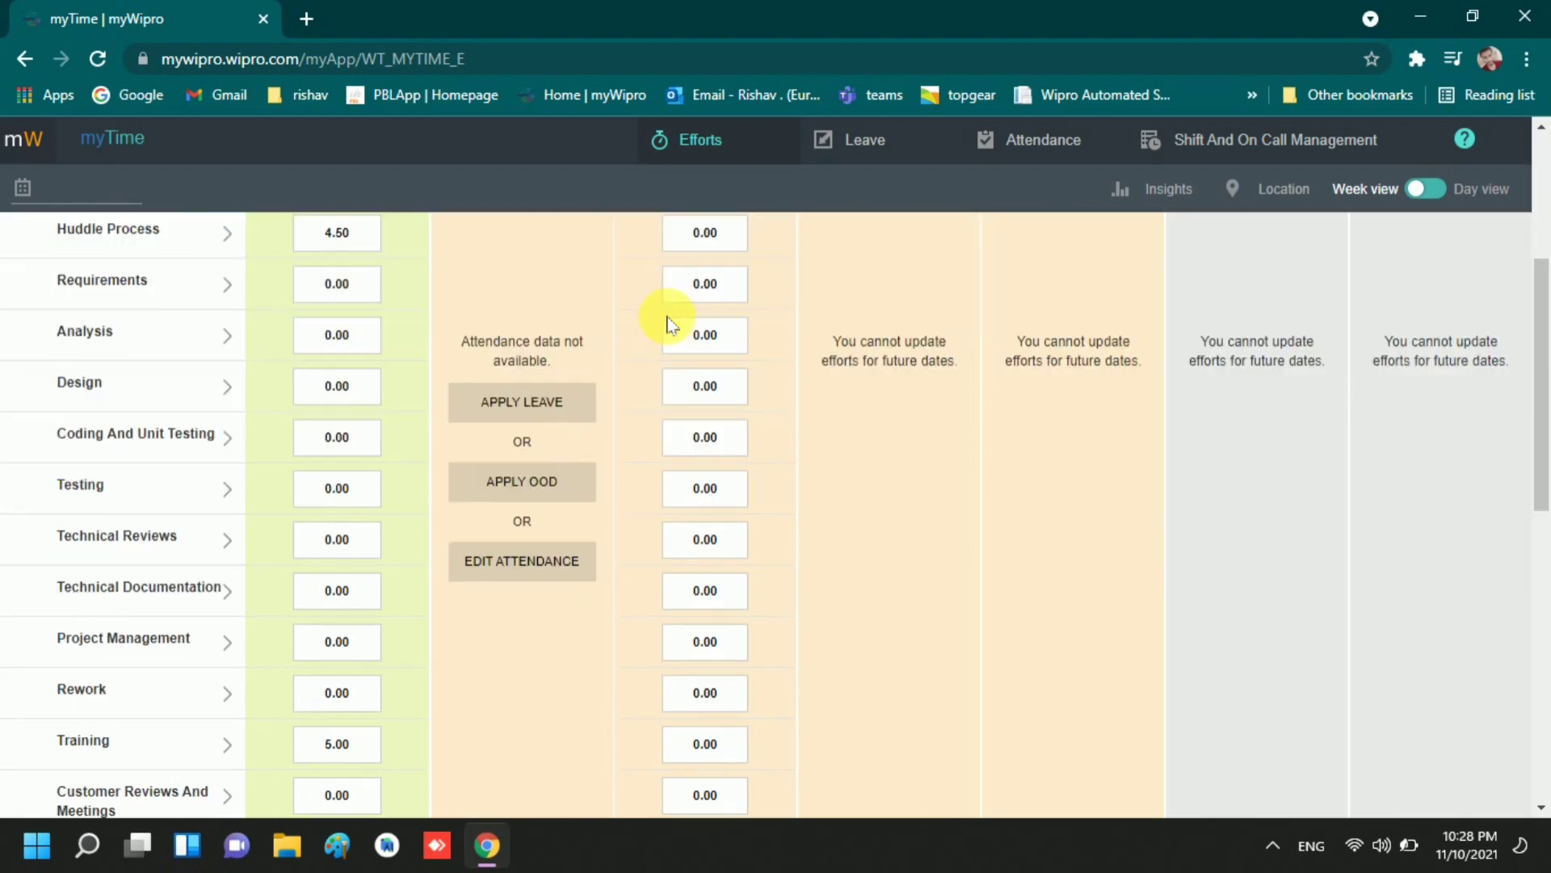
click(569, 490)
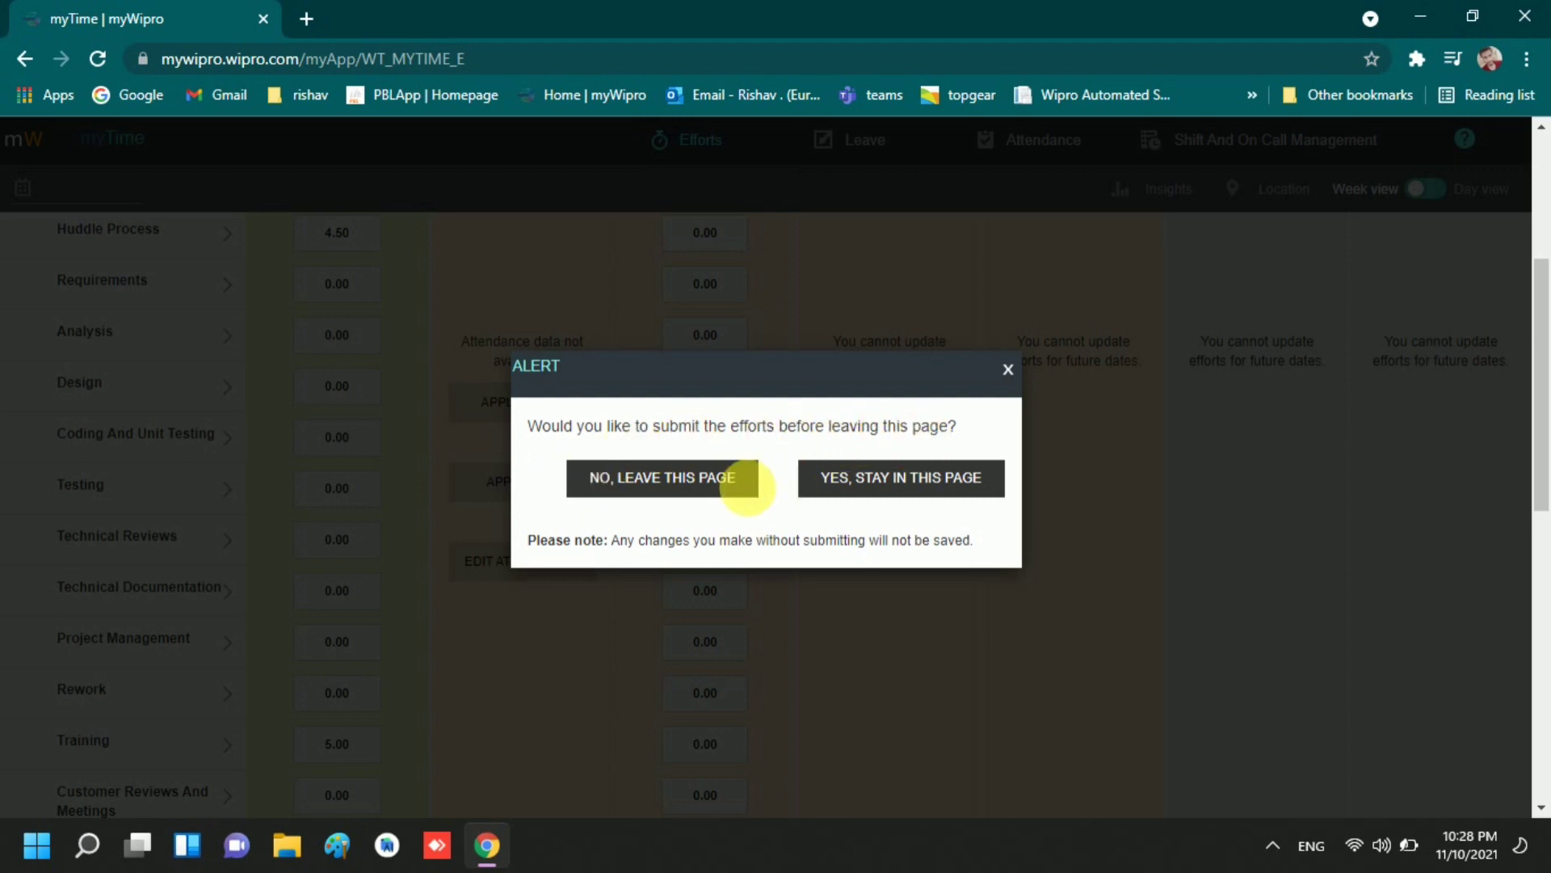
Step: Leave the efforts page without submitting and choose the OOD - COVID- 19 type
click(709, 481)
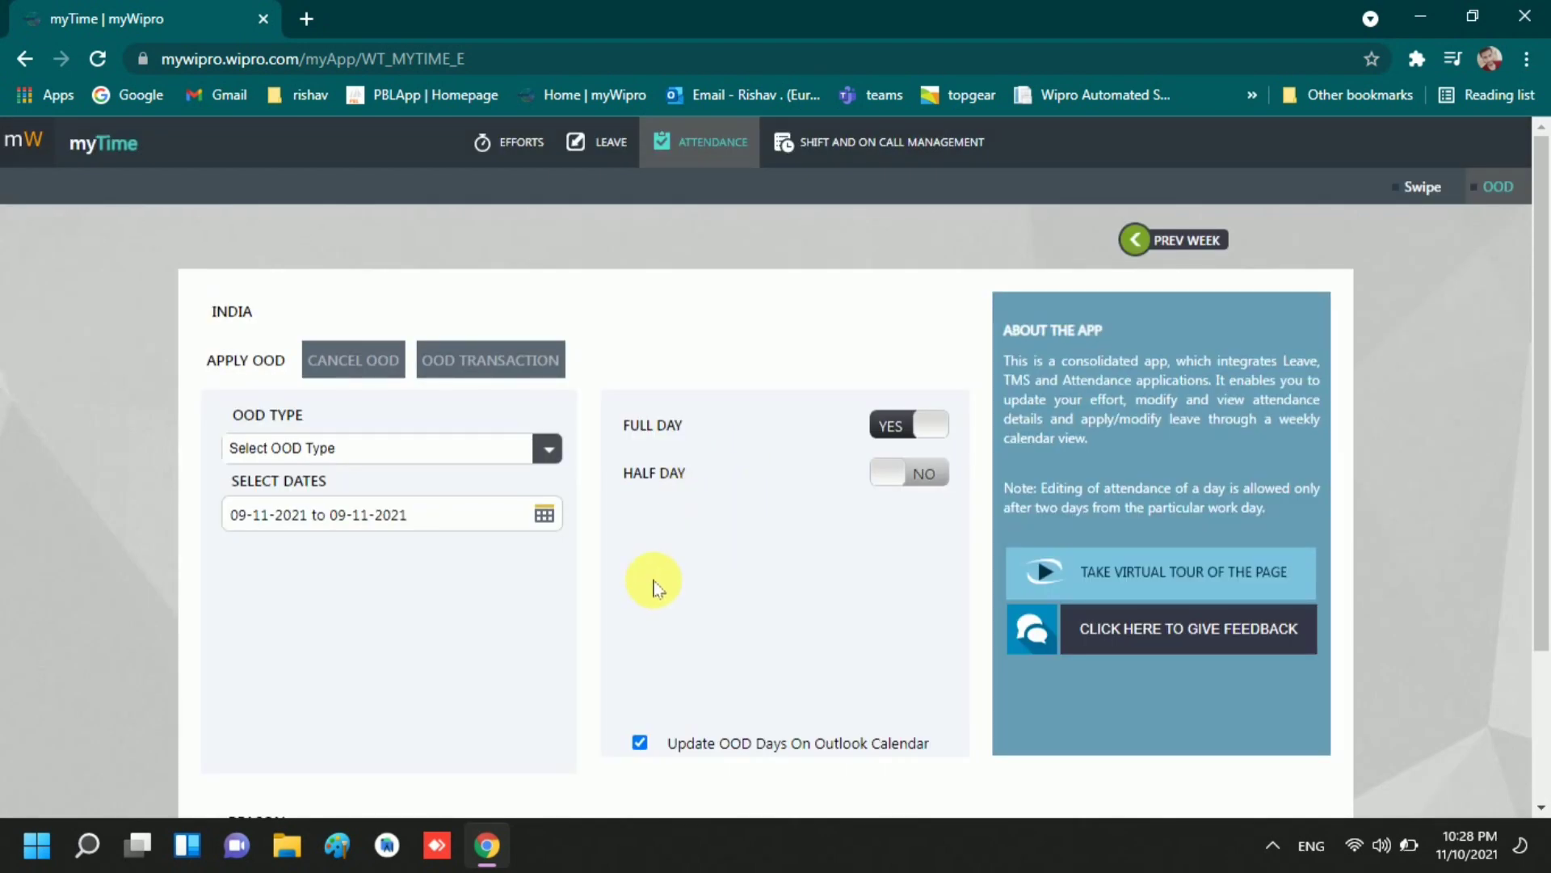
click(551, 449)
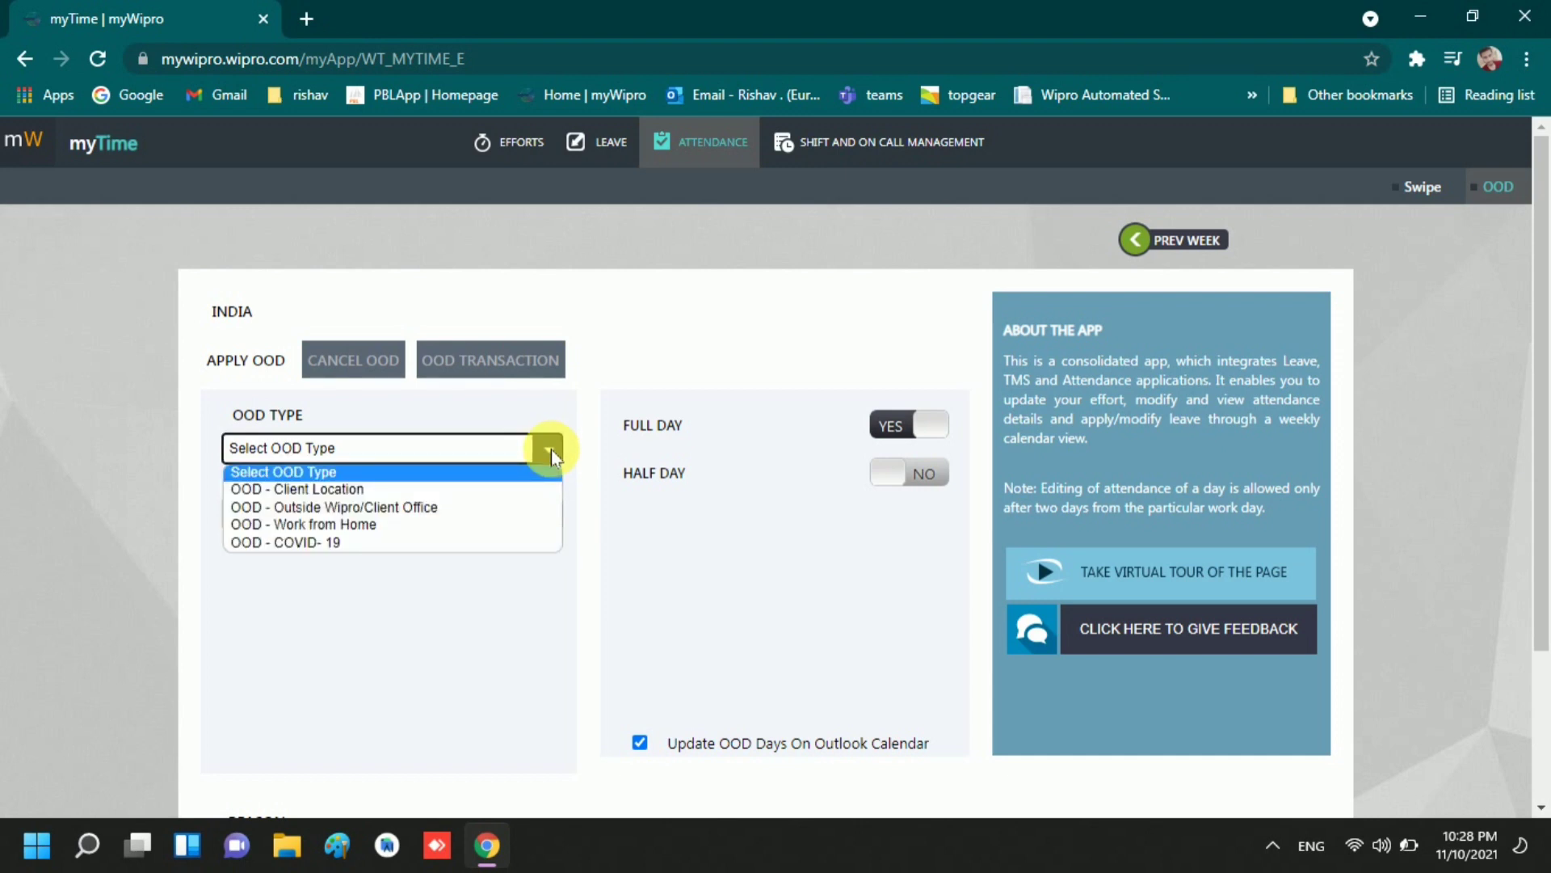
click(468, 546)
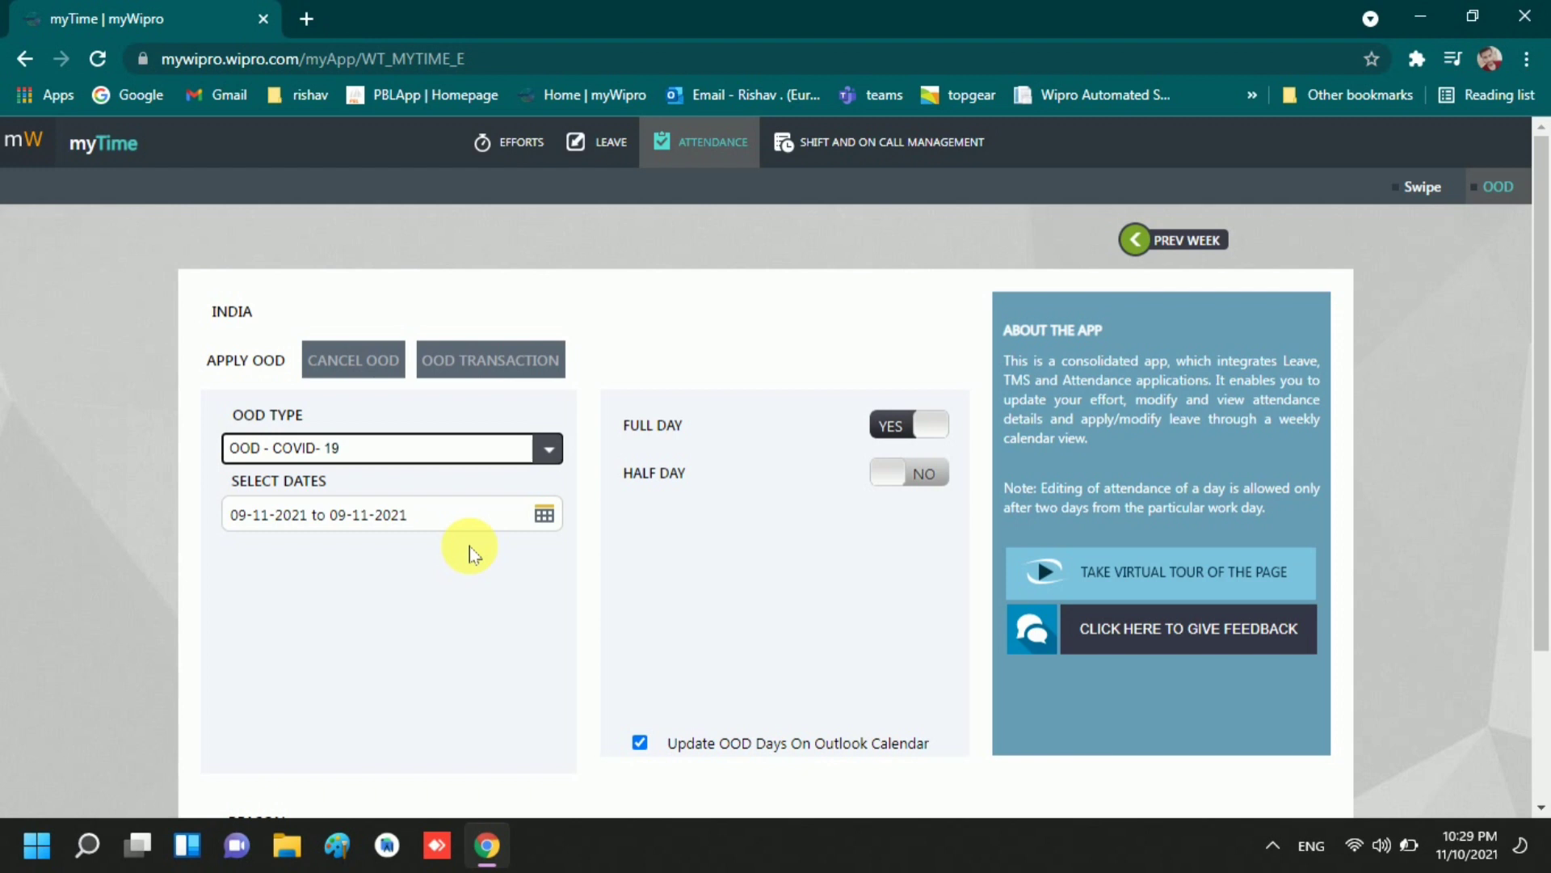
Step: Set the OOD dates to 09-11-2021 through 09-11-2021
click(540, 517)
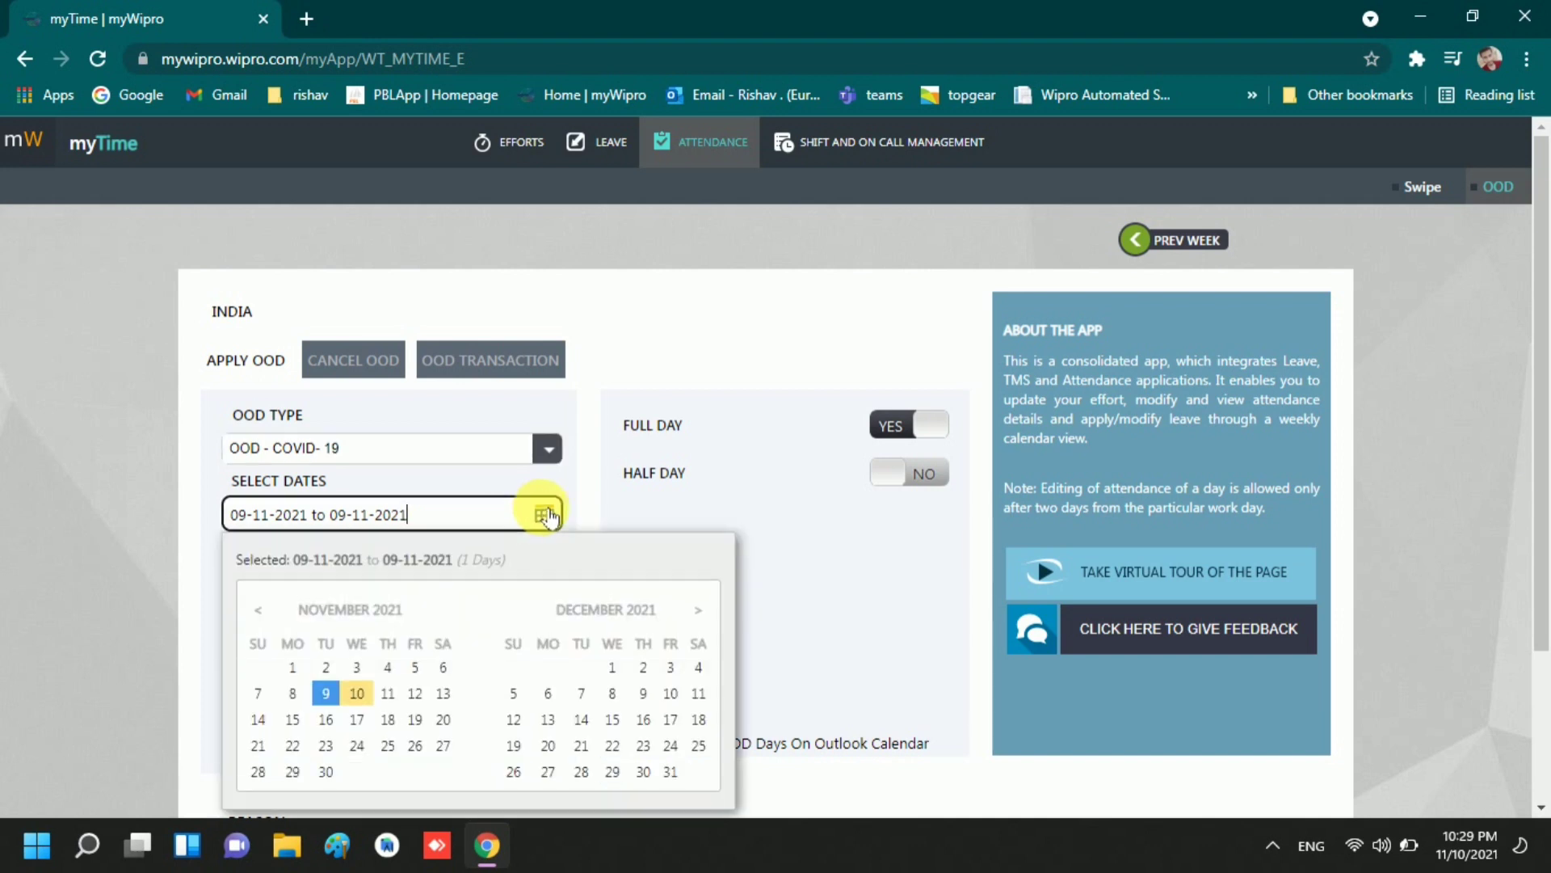
click(293, 693)
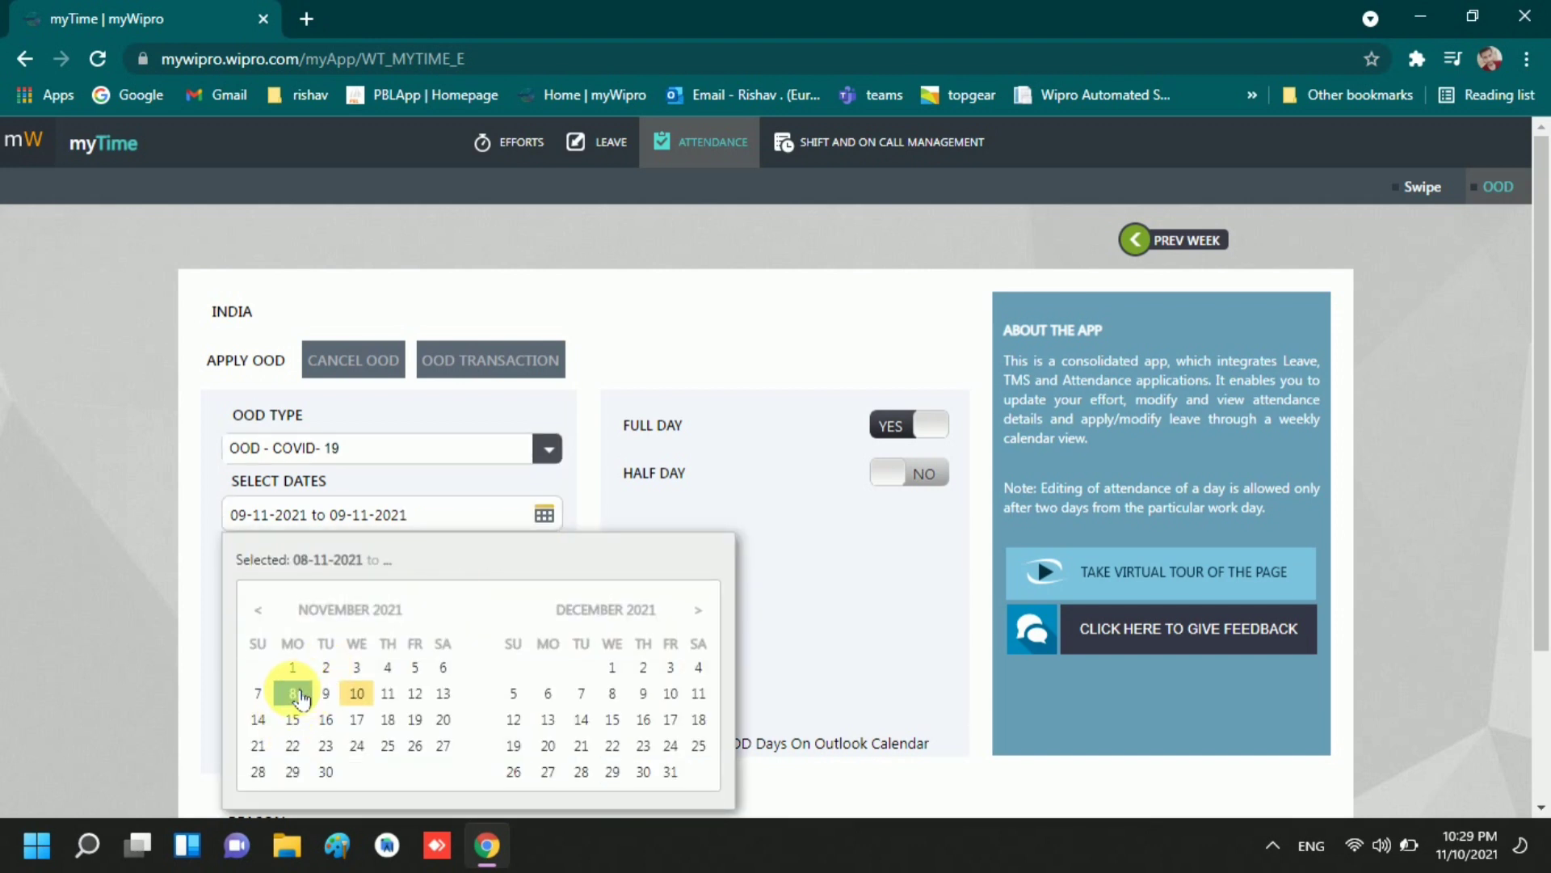
click(347, 695)
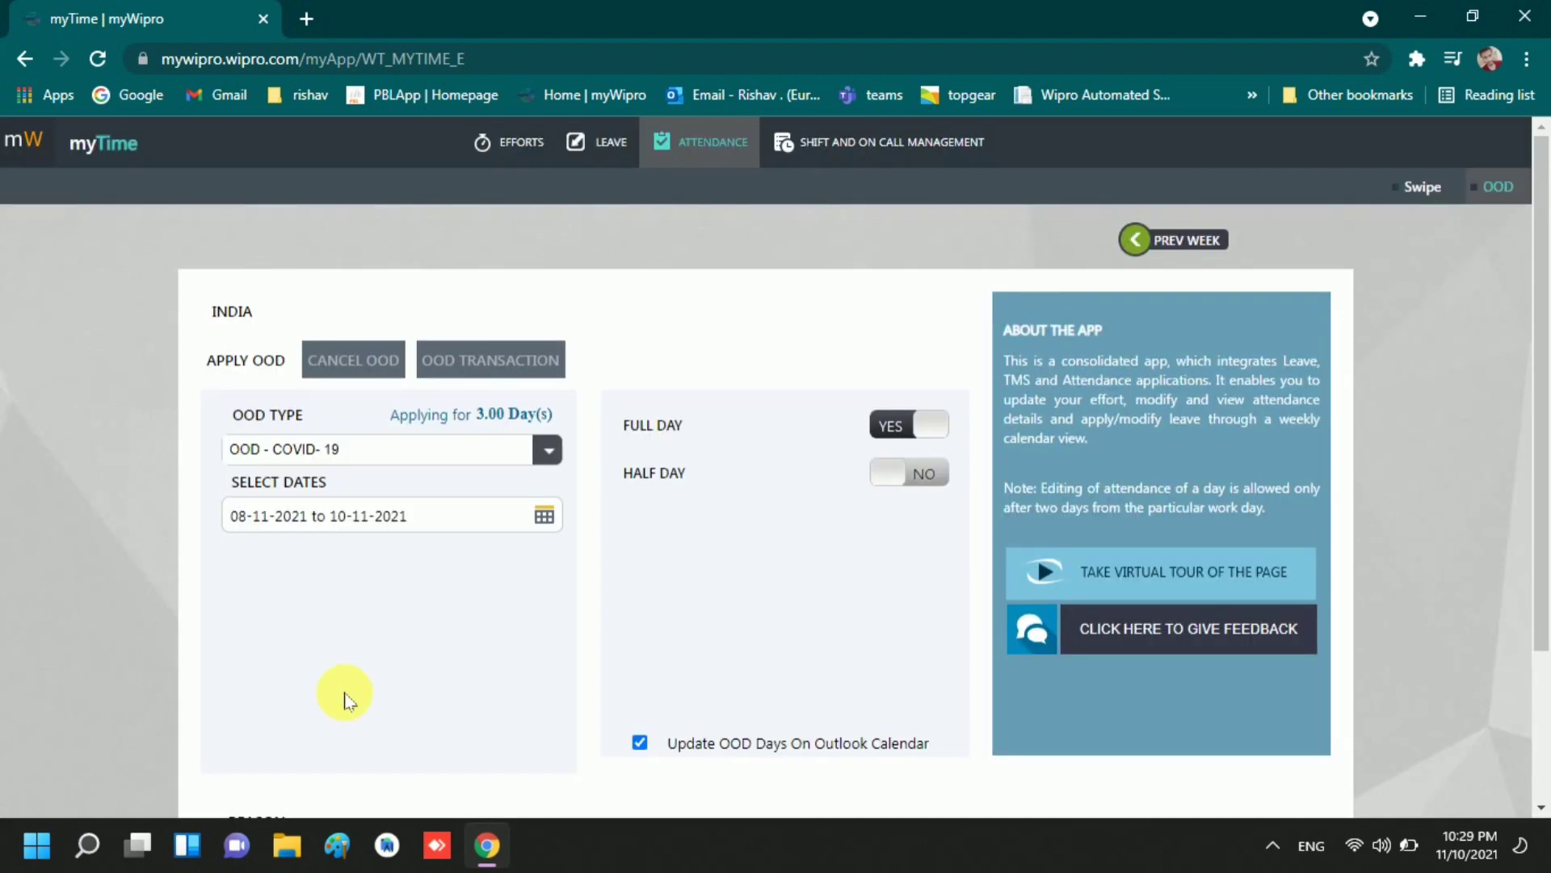
click(556, 516)
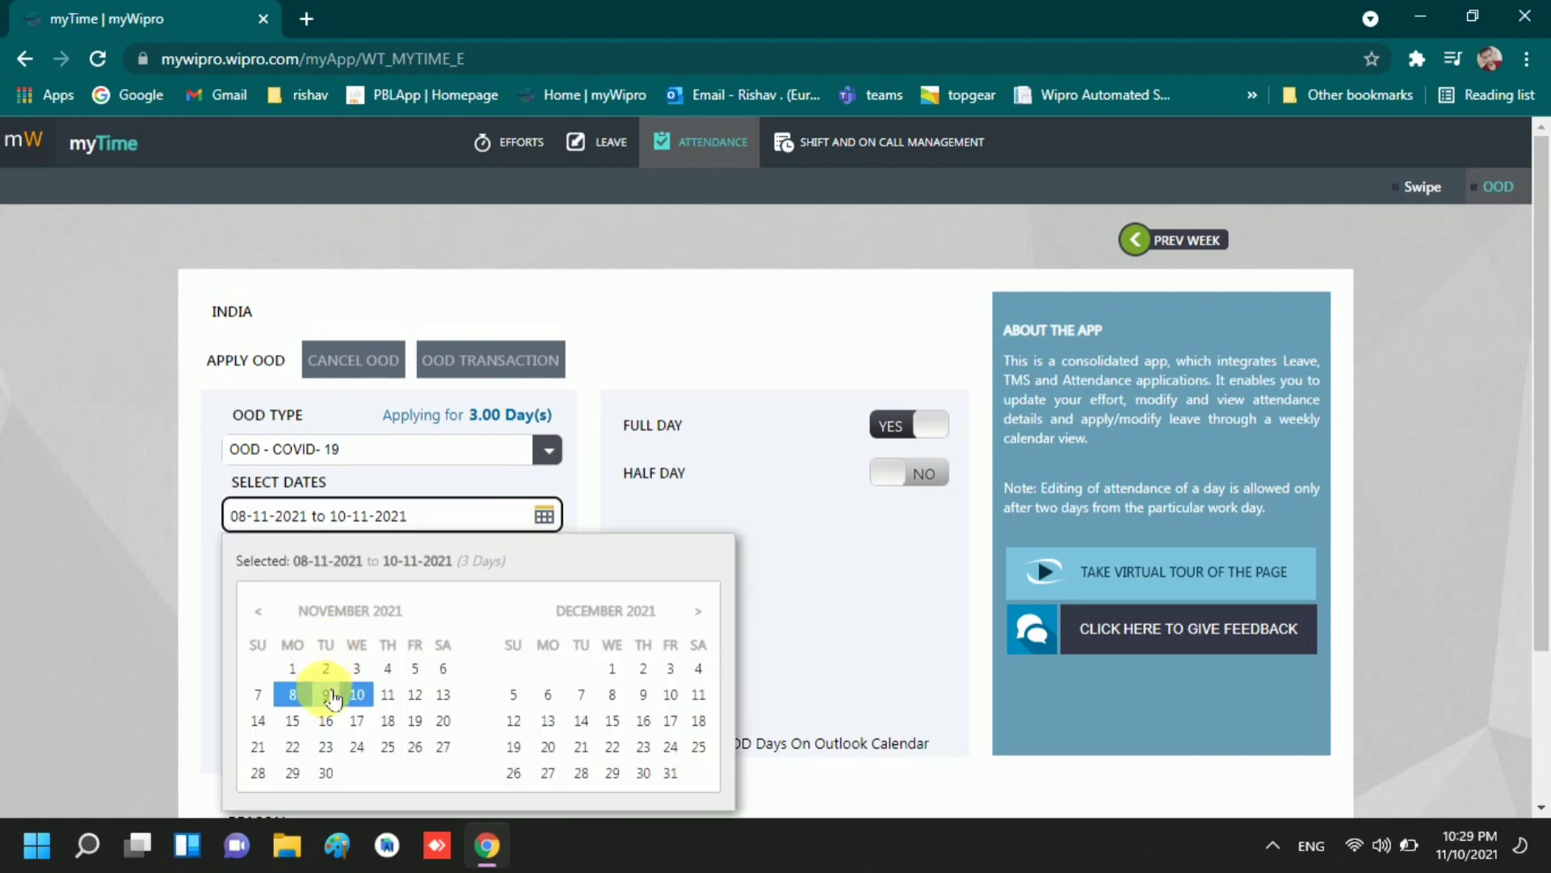
click(328, 695)
click(330, 696)
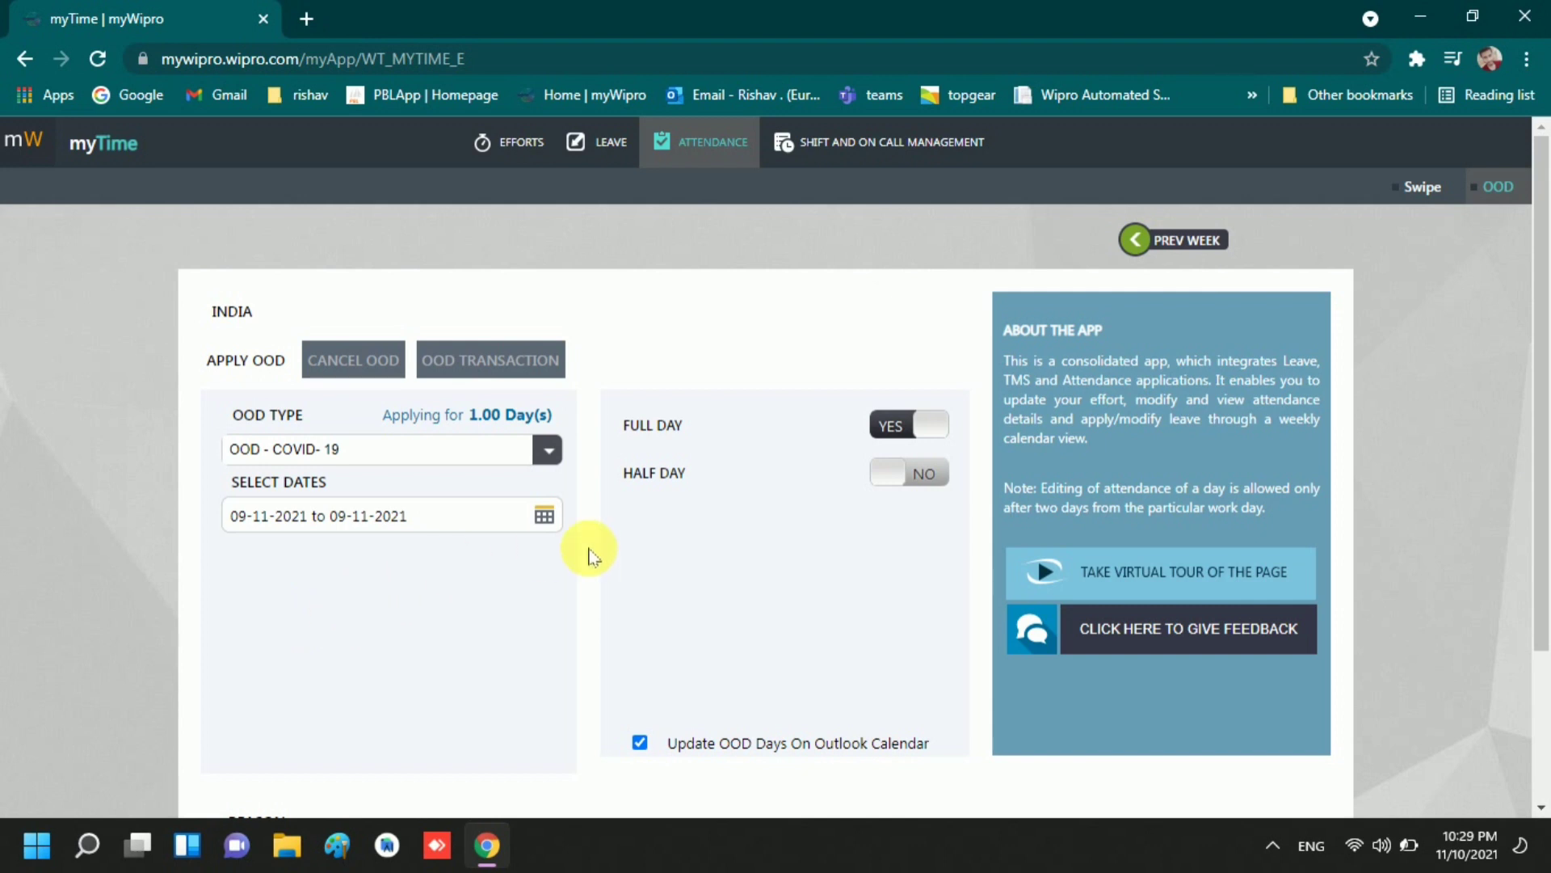
Step: Enter 'w' as the OOD reason, submit the request and return to Efforts
scroll(561, 584, down, 2)
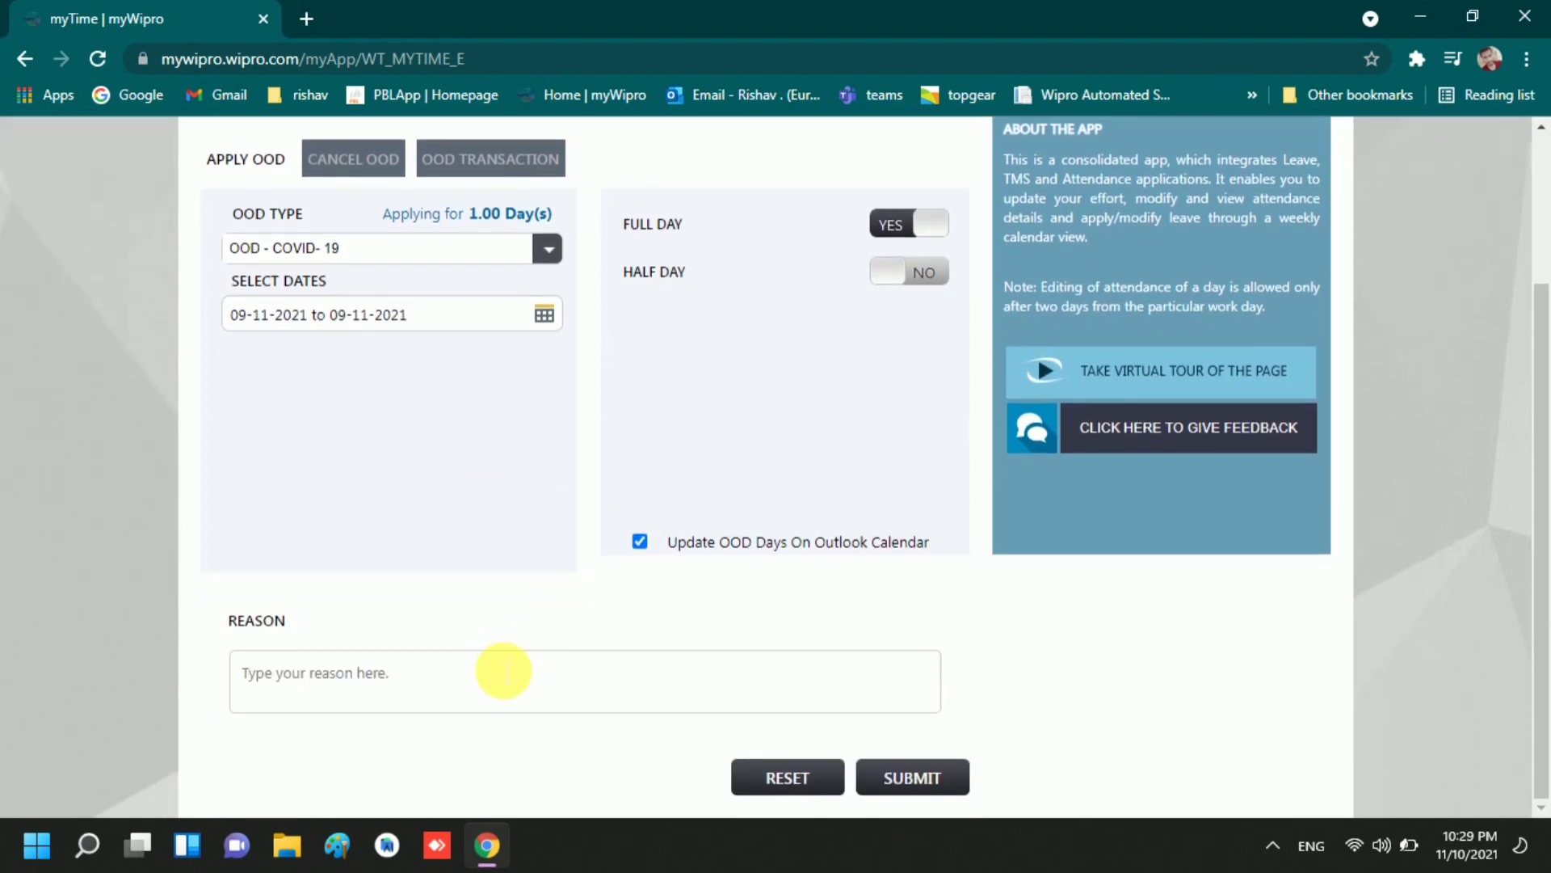
click(504, 671)
text(work from home)
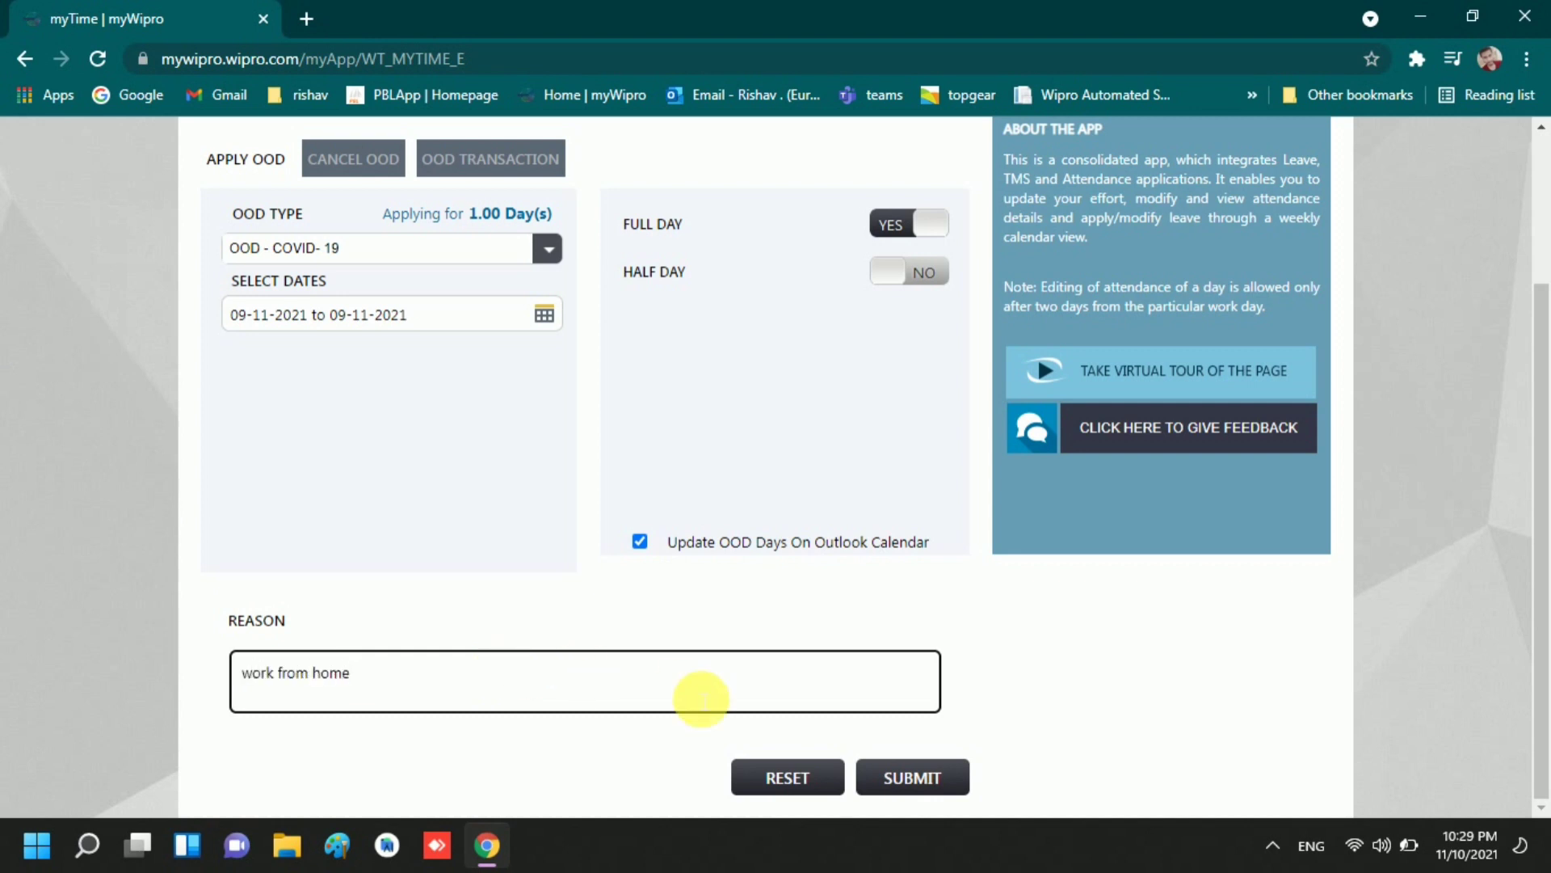
click(921, 778)
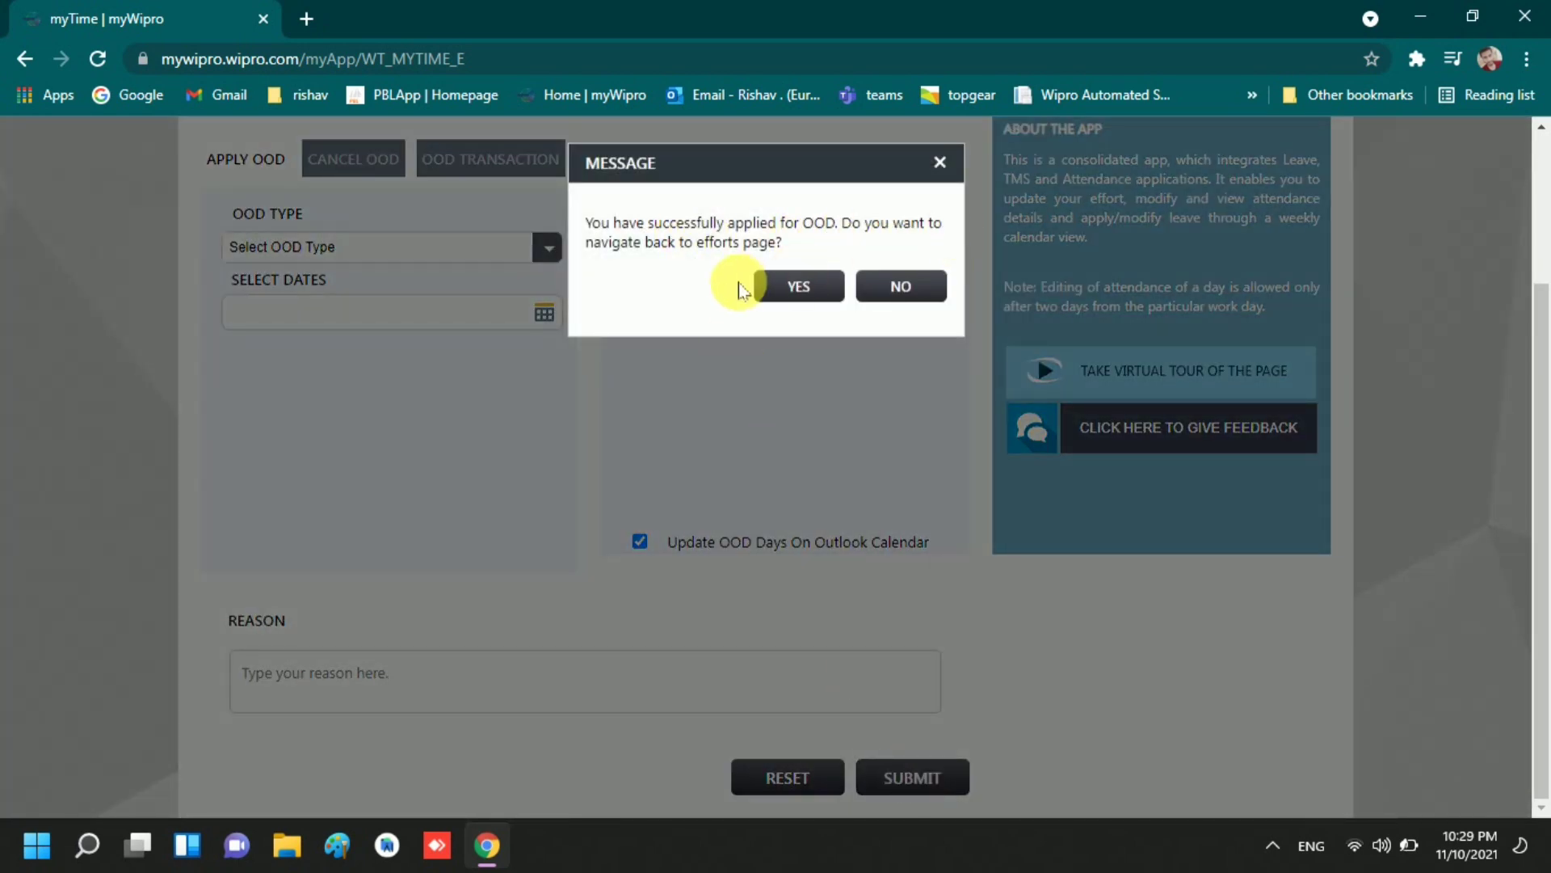
click(789, 289)
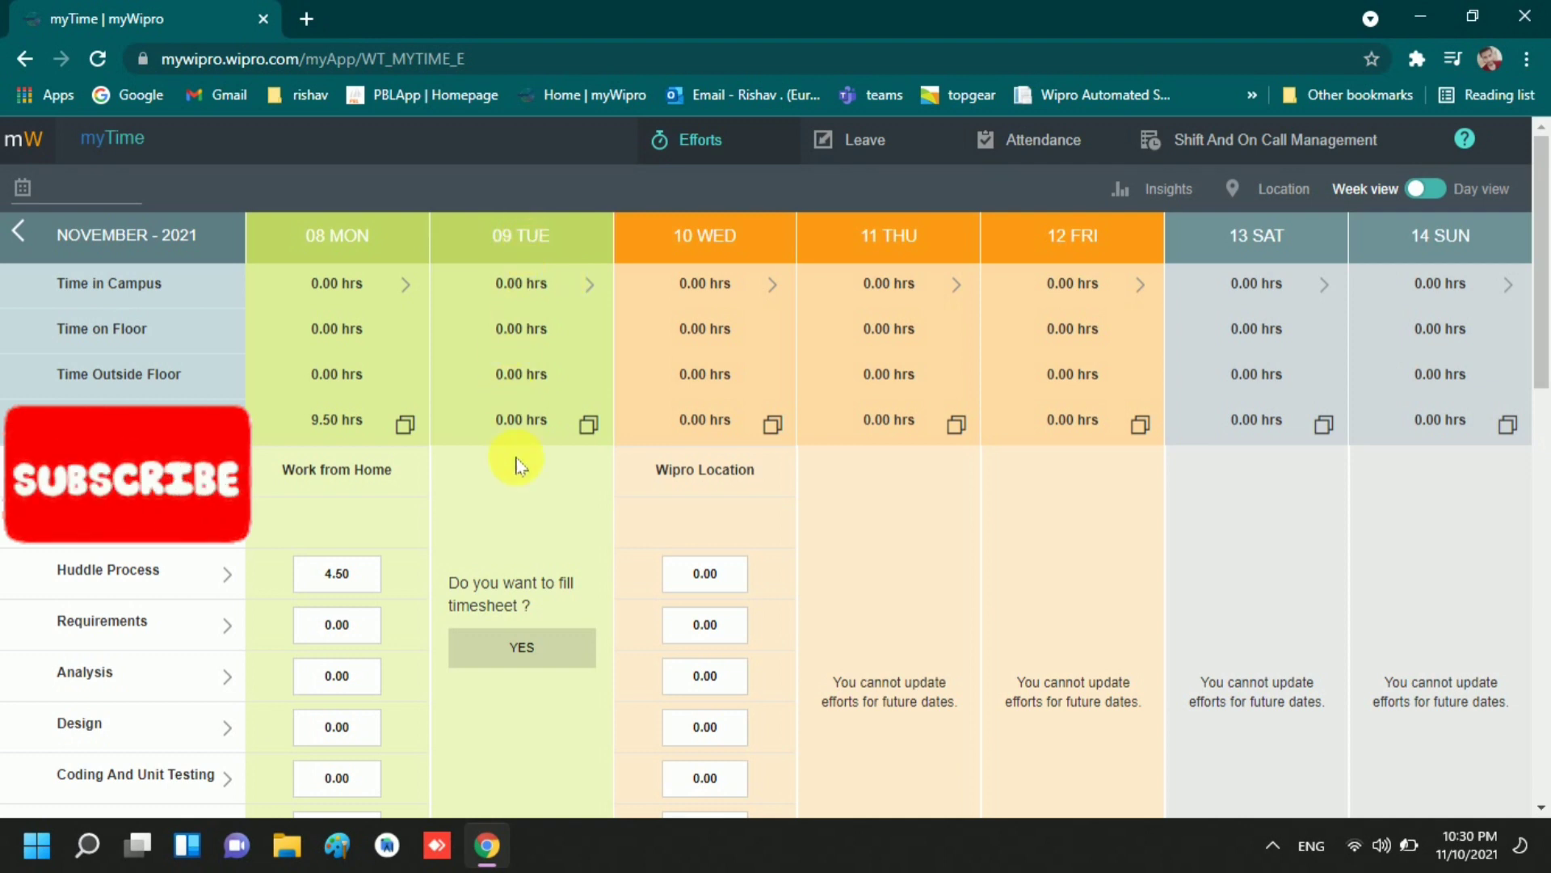
Step: Mark Tuesday 09 as a Work from Home day
scroll(517, 465, down, 2)
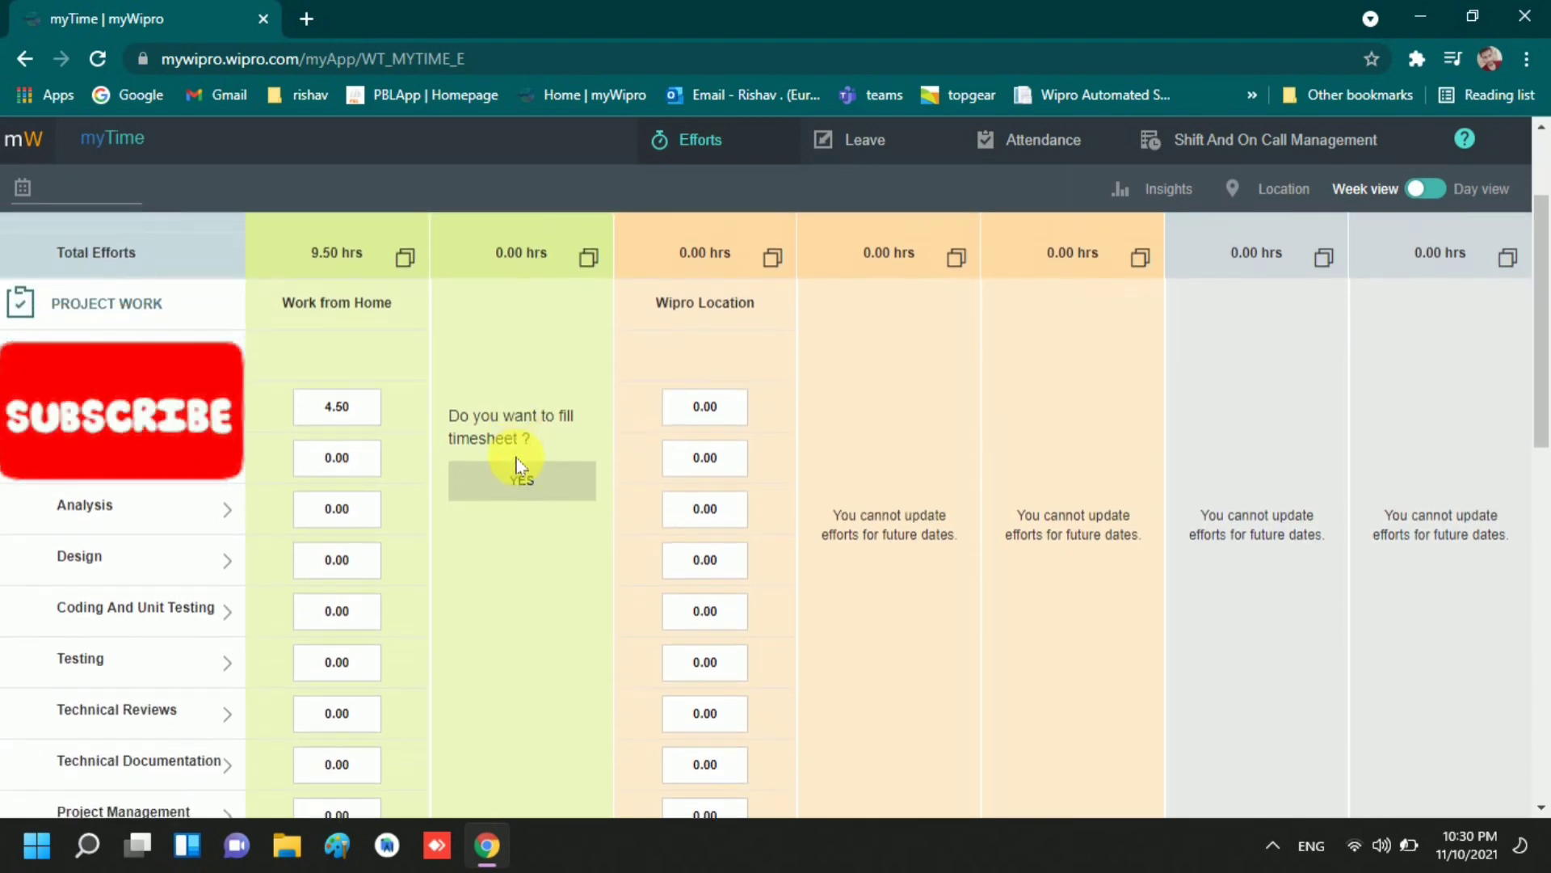
click(540, 485)
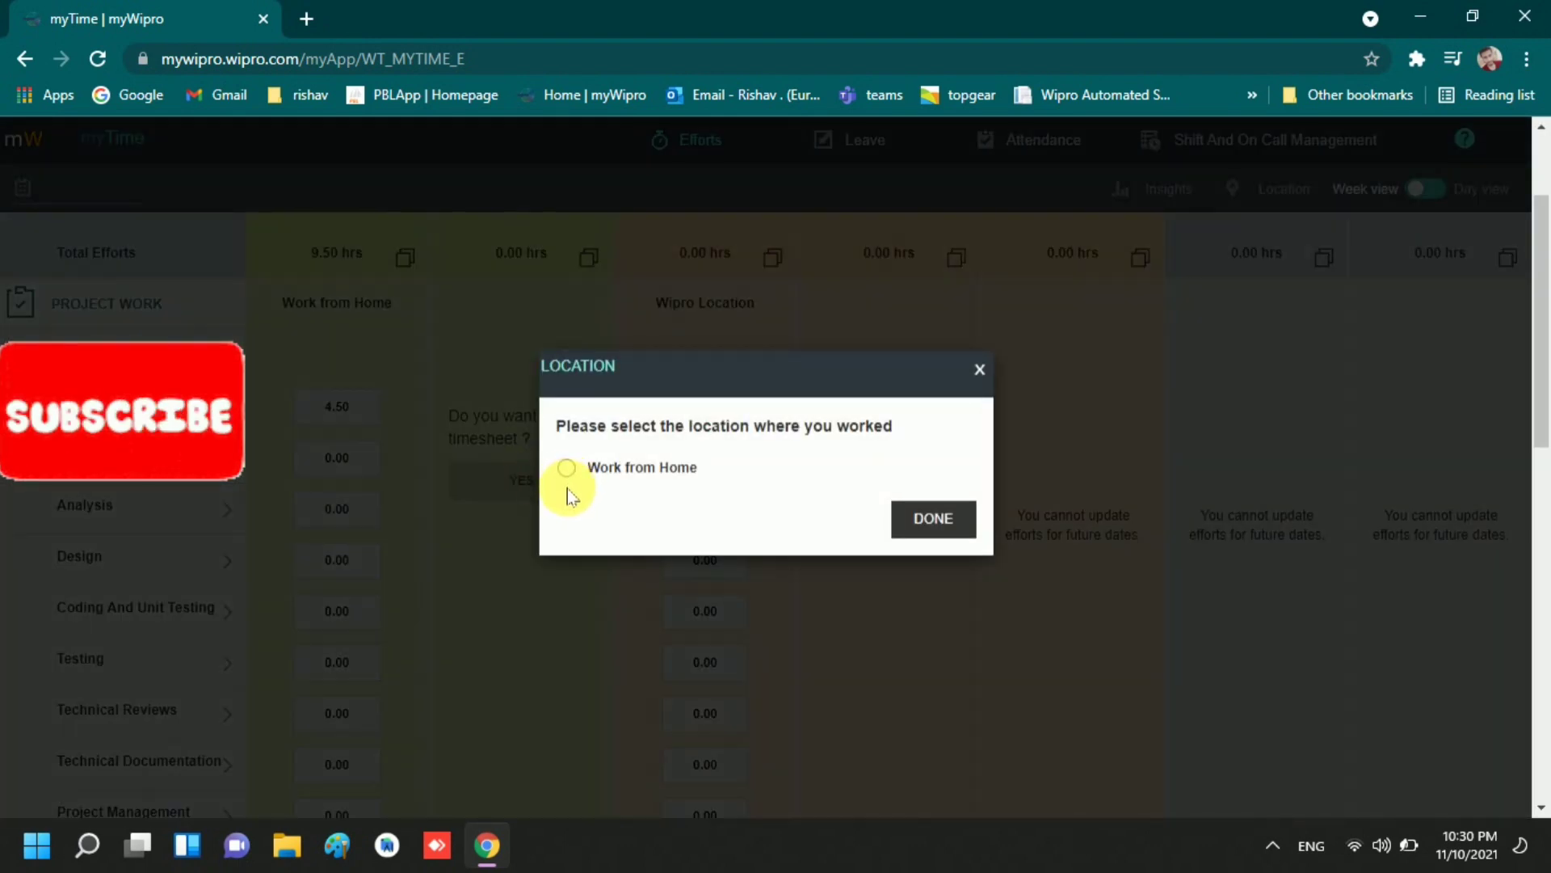
click(566, 470)
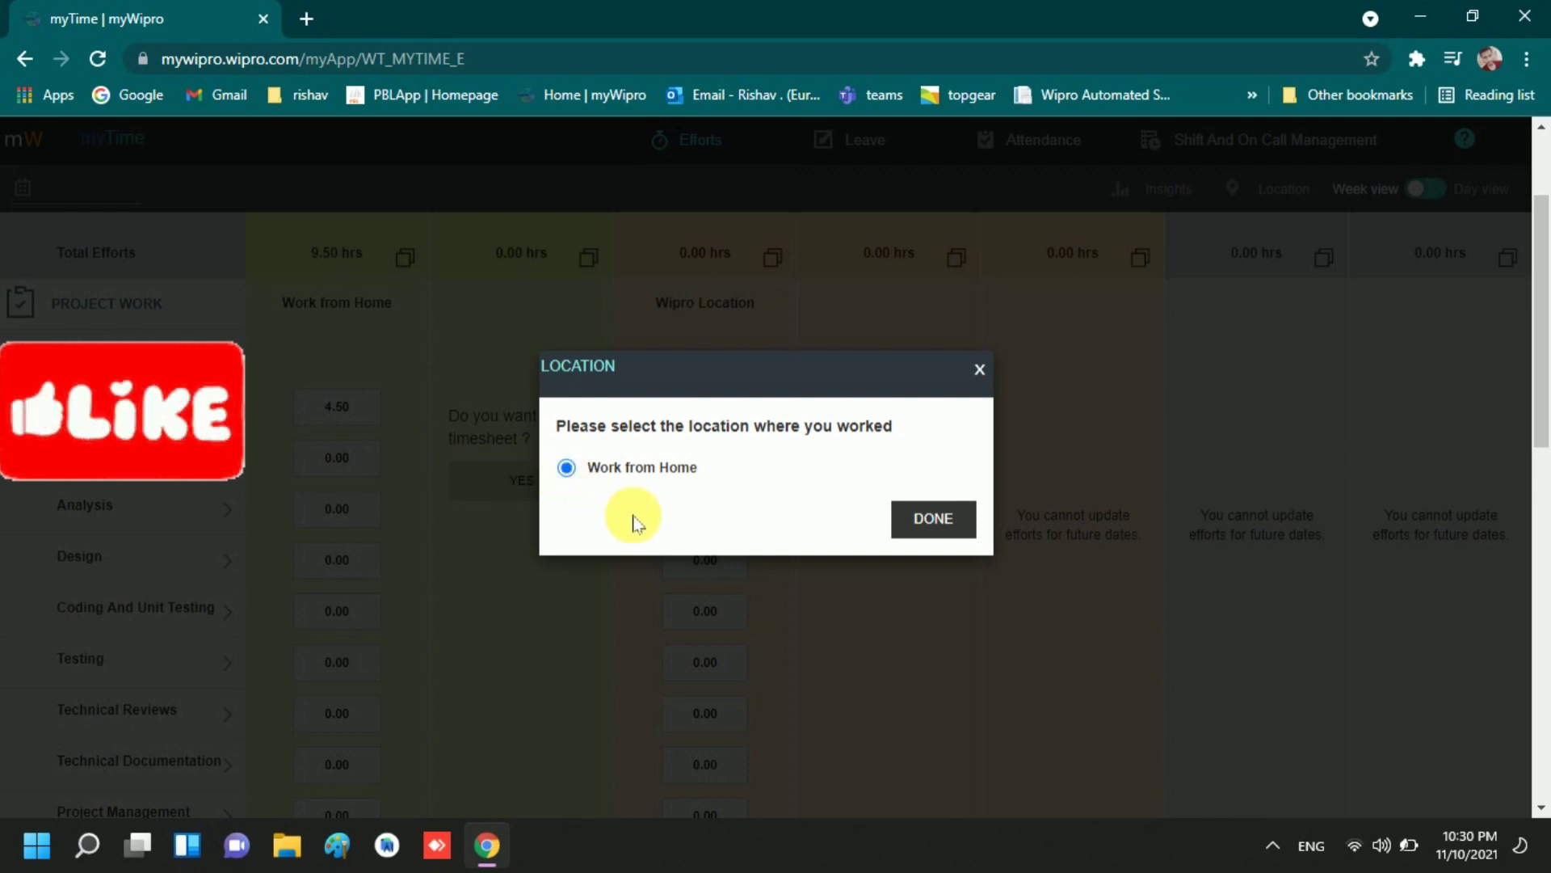
click(928, 534)
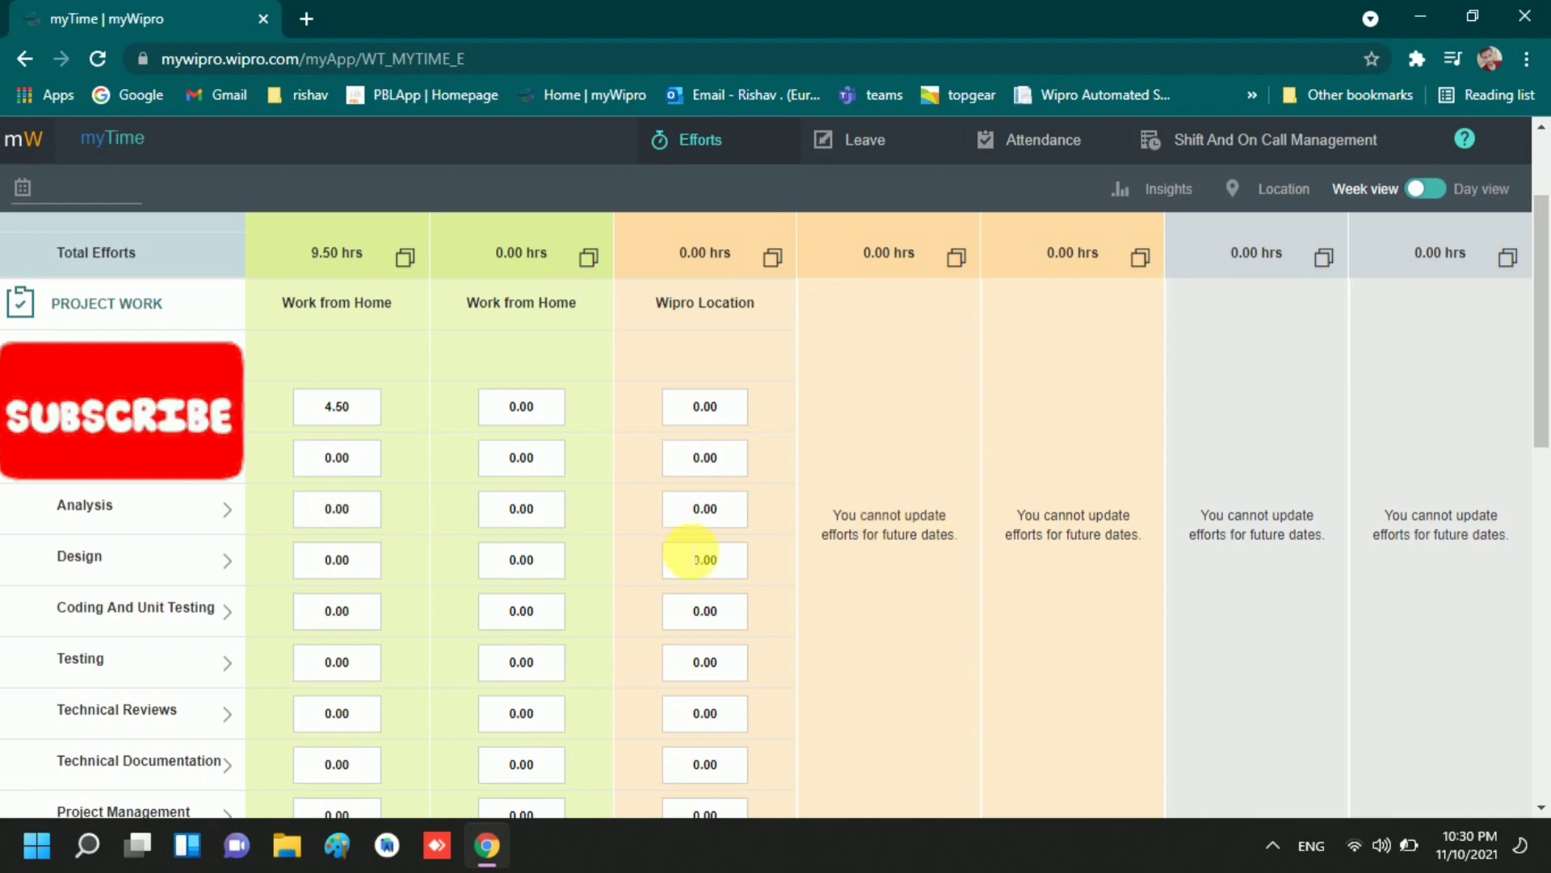
scroll(590, 510, down, 3)
scroll(590, 511, down, 3)
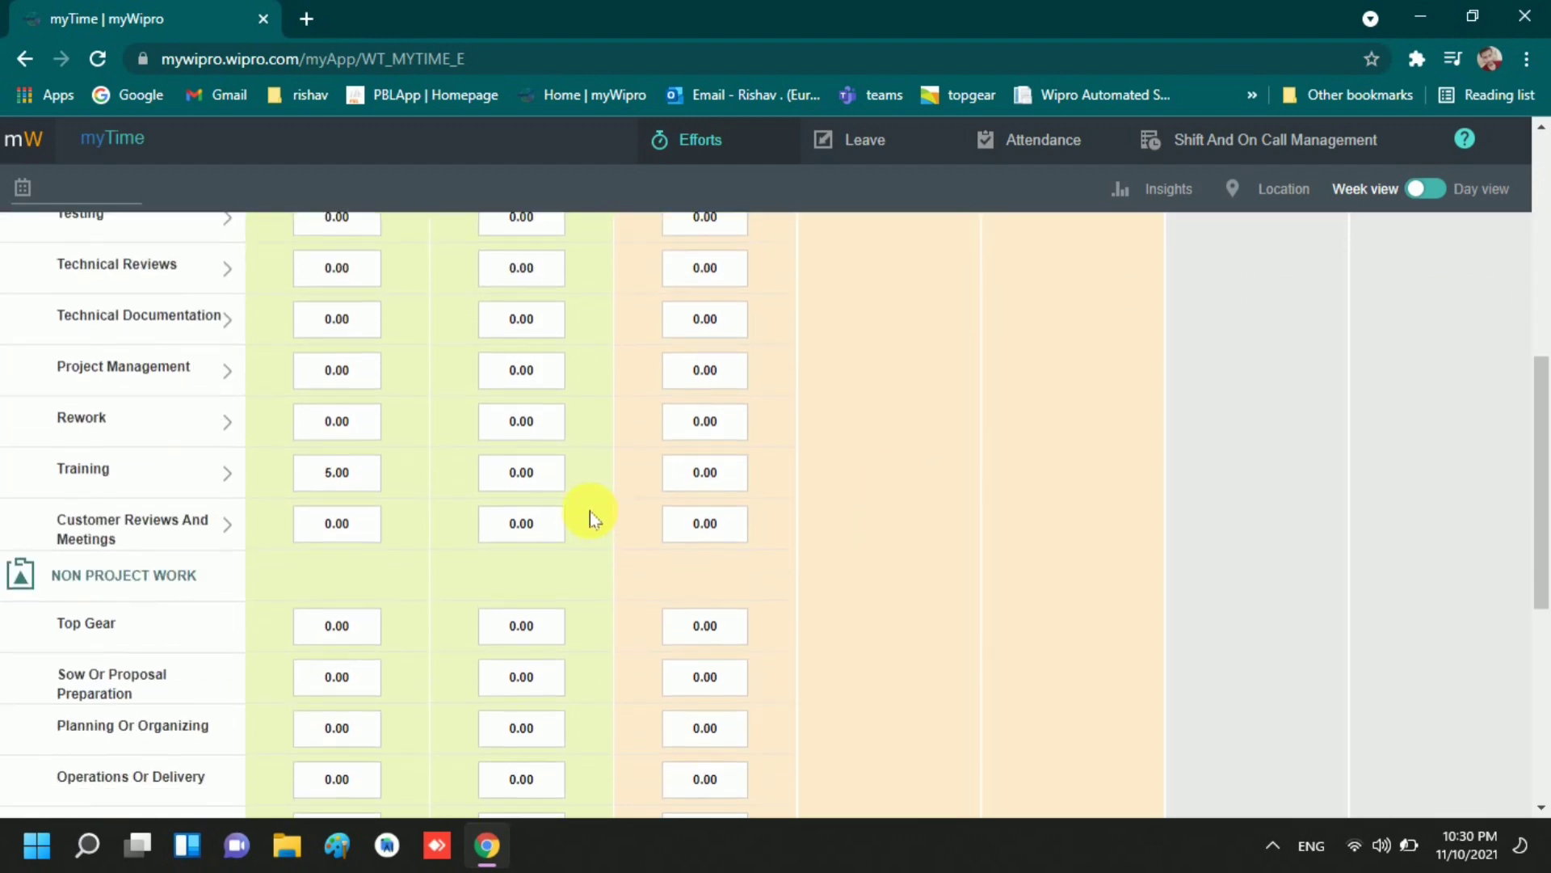
scroll(590, 511, down, 3)
scroll(589, 511, down, 3)
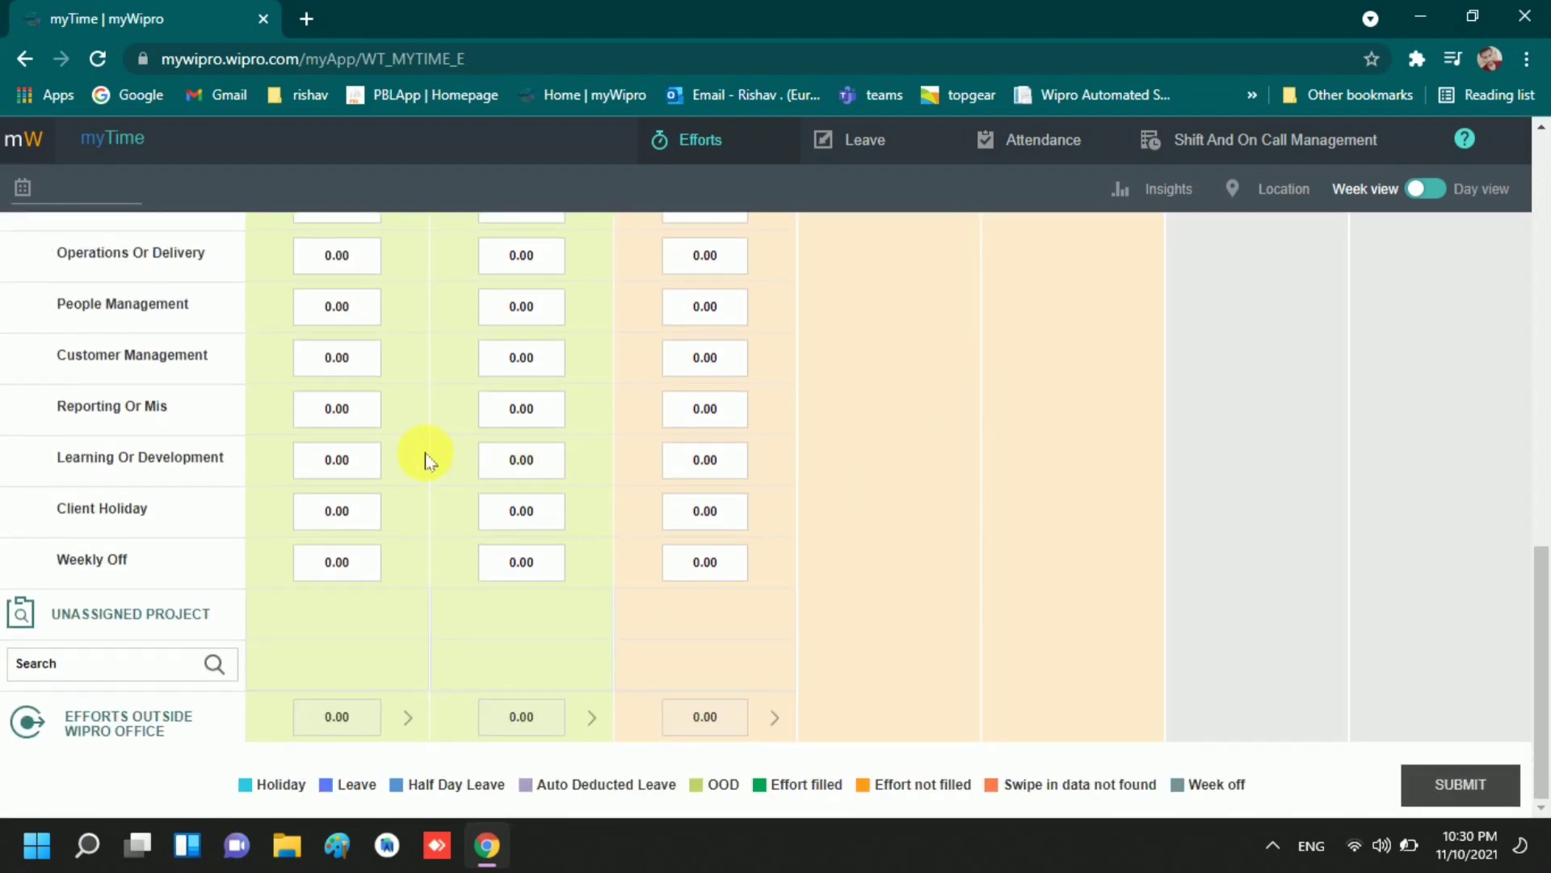
click(525, 462)
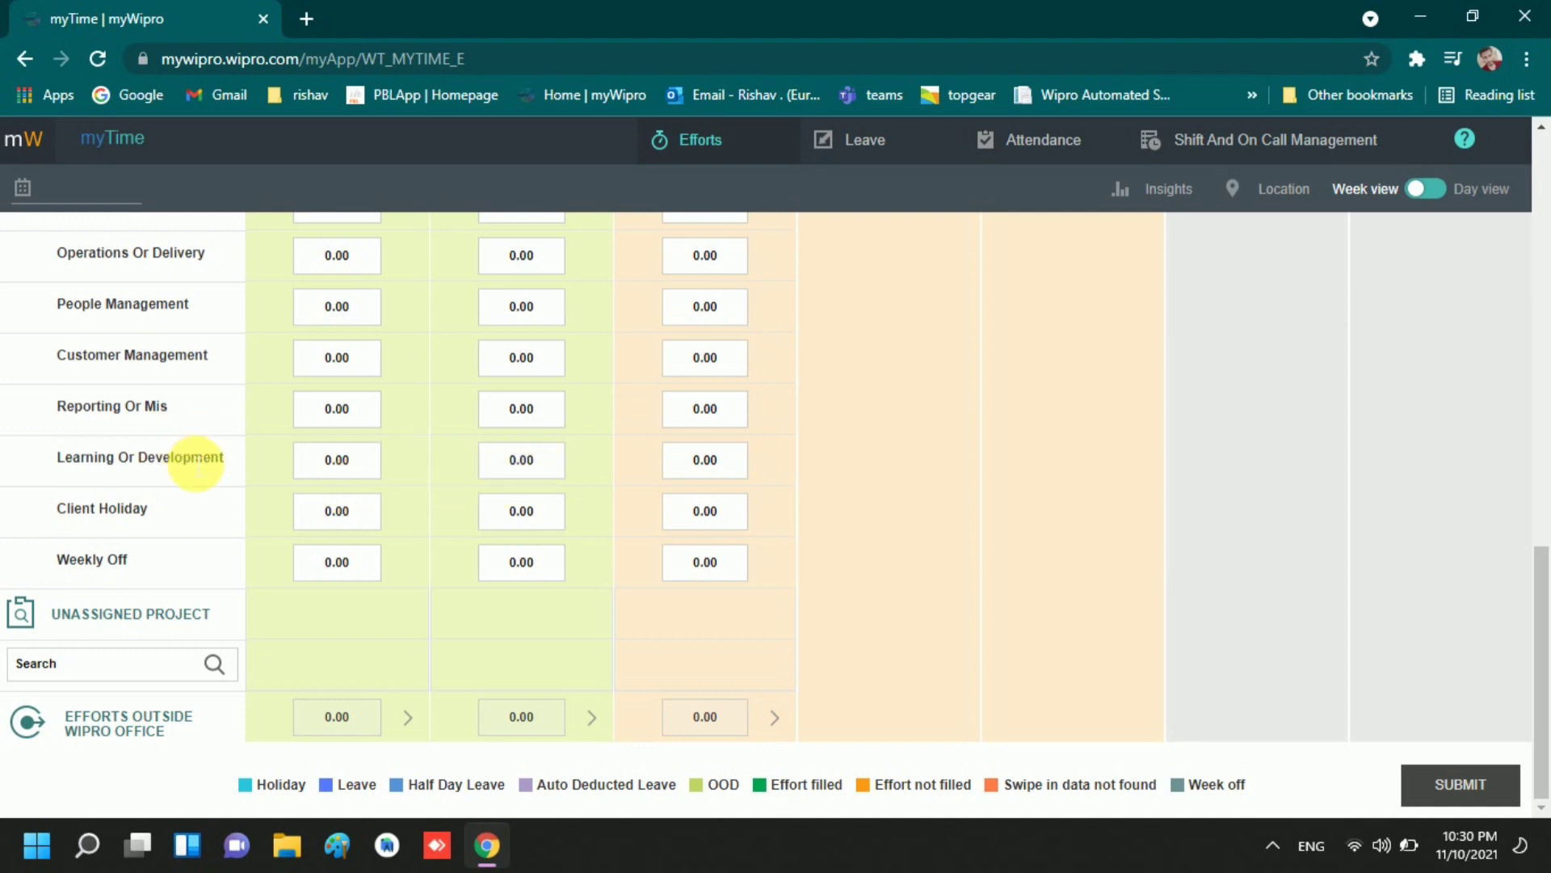
Step: Enter Tuesday's hours: 4.50 for Huddle Process and 5.00 for Training
scroll(552, 482, up, 1)
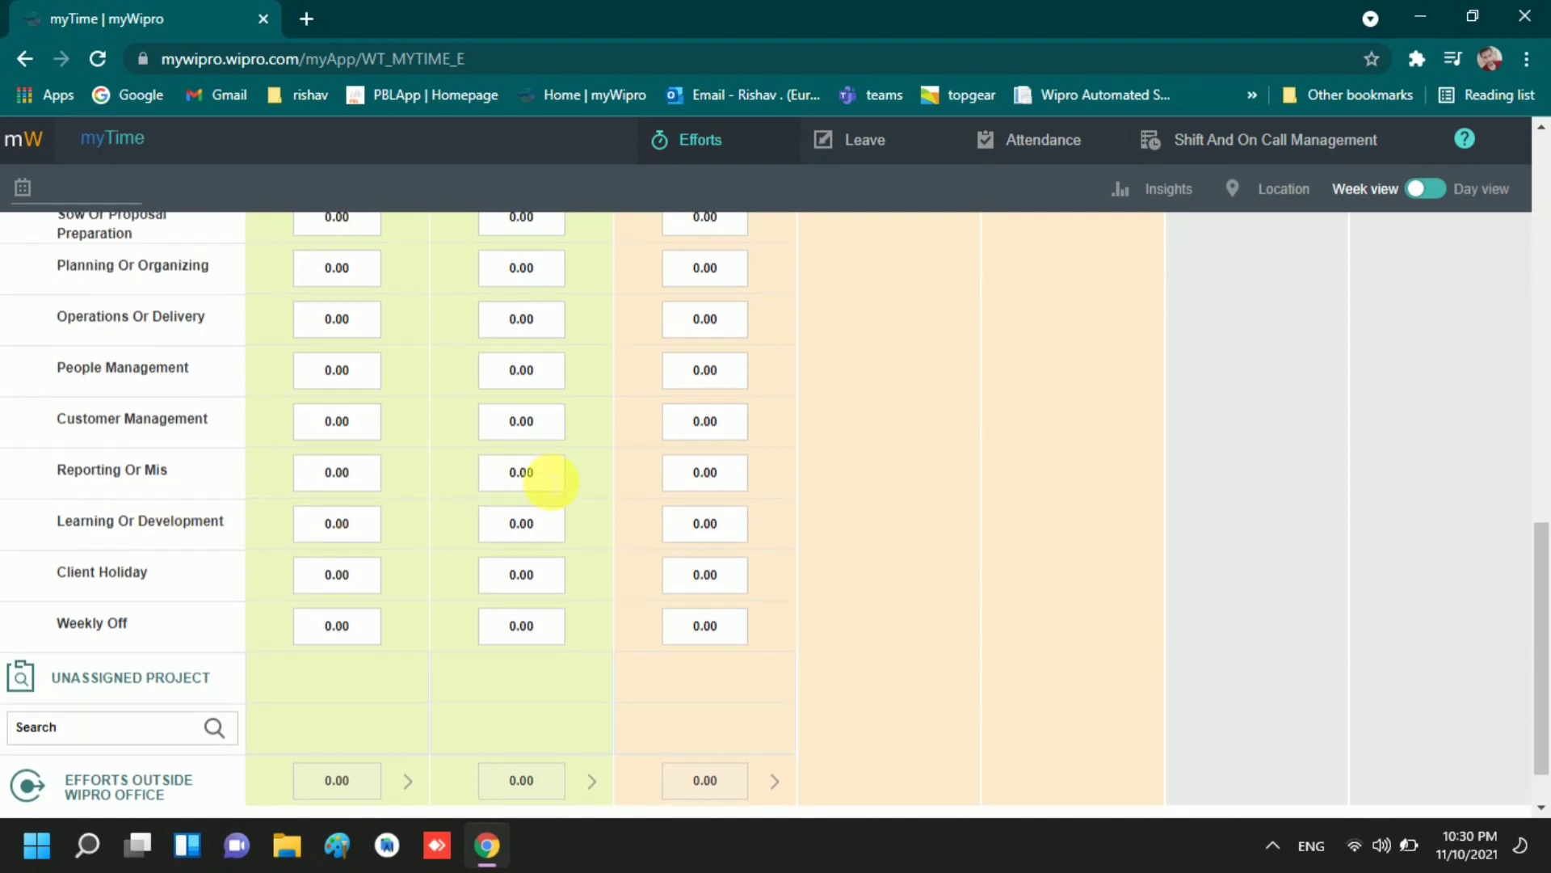
scroll(552, 483, up, 1)
scroll(552, 483, up, 2)
scroll(552, 482, up, 2)
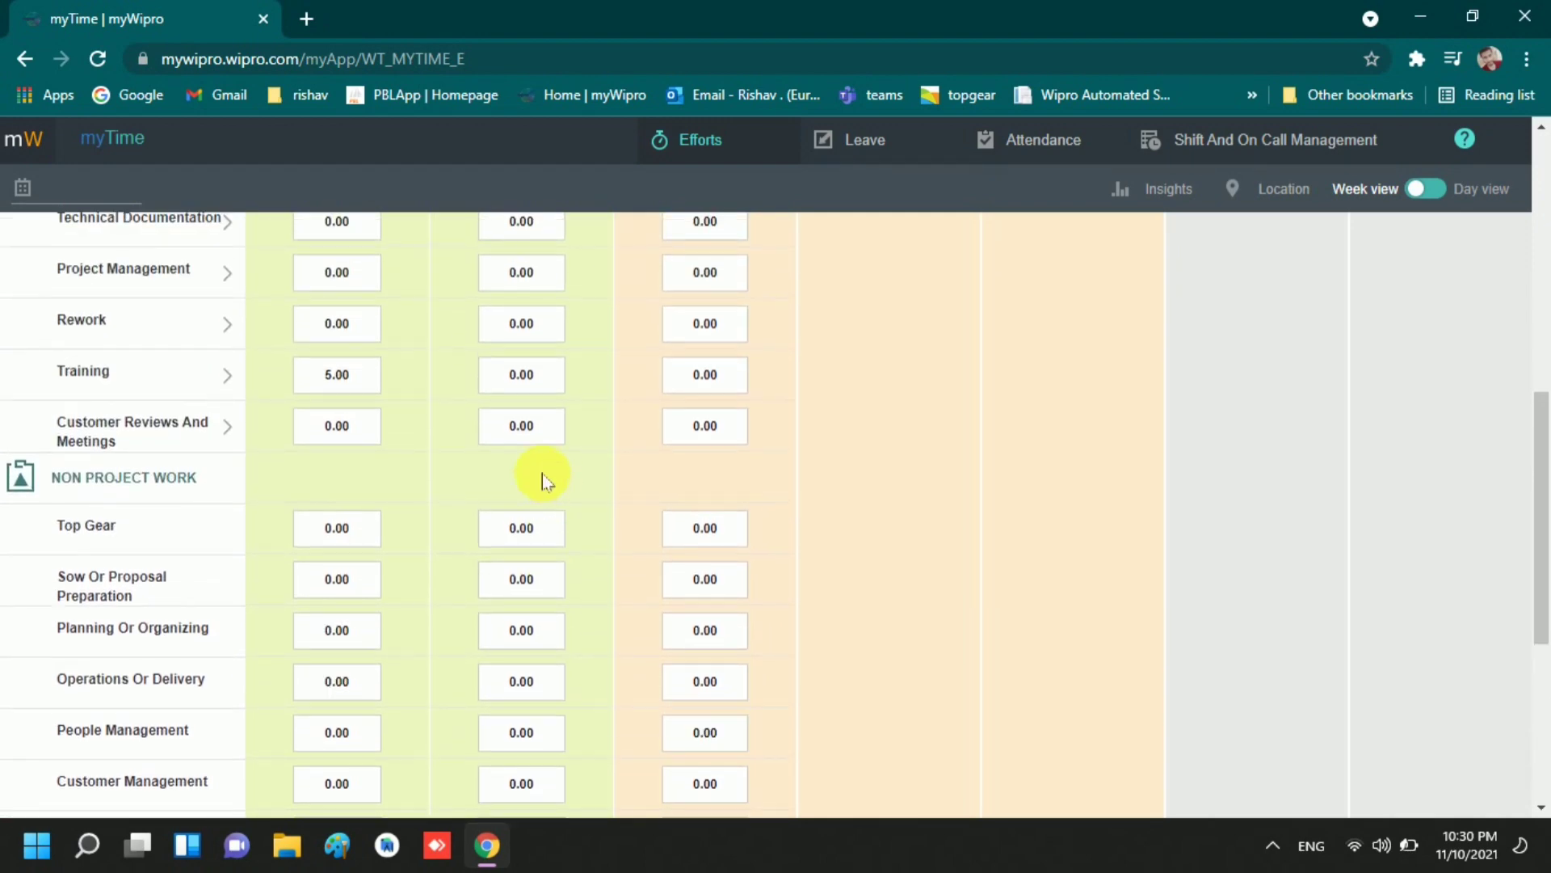
scroll(551, 483, up, 1)
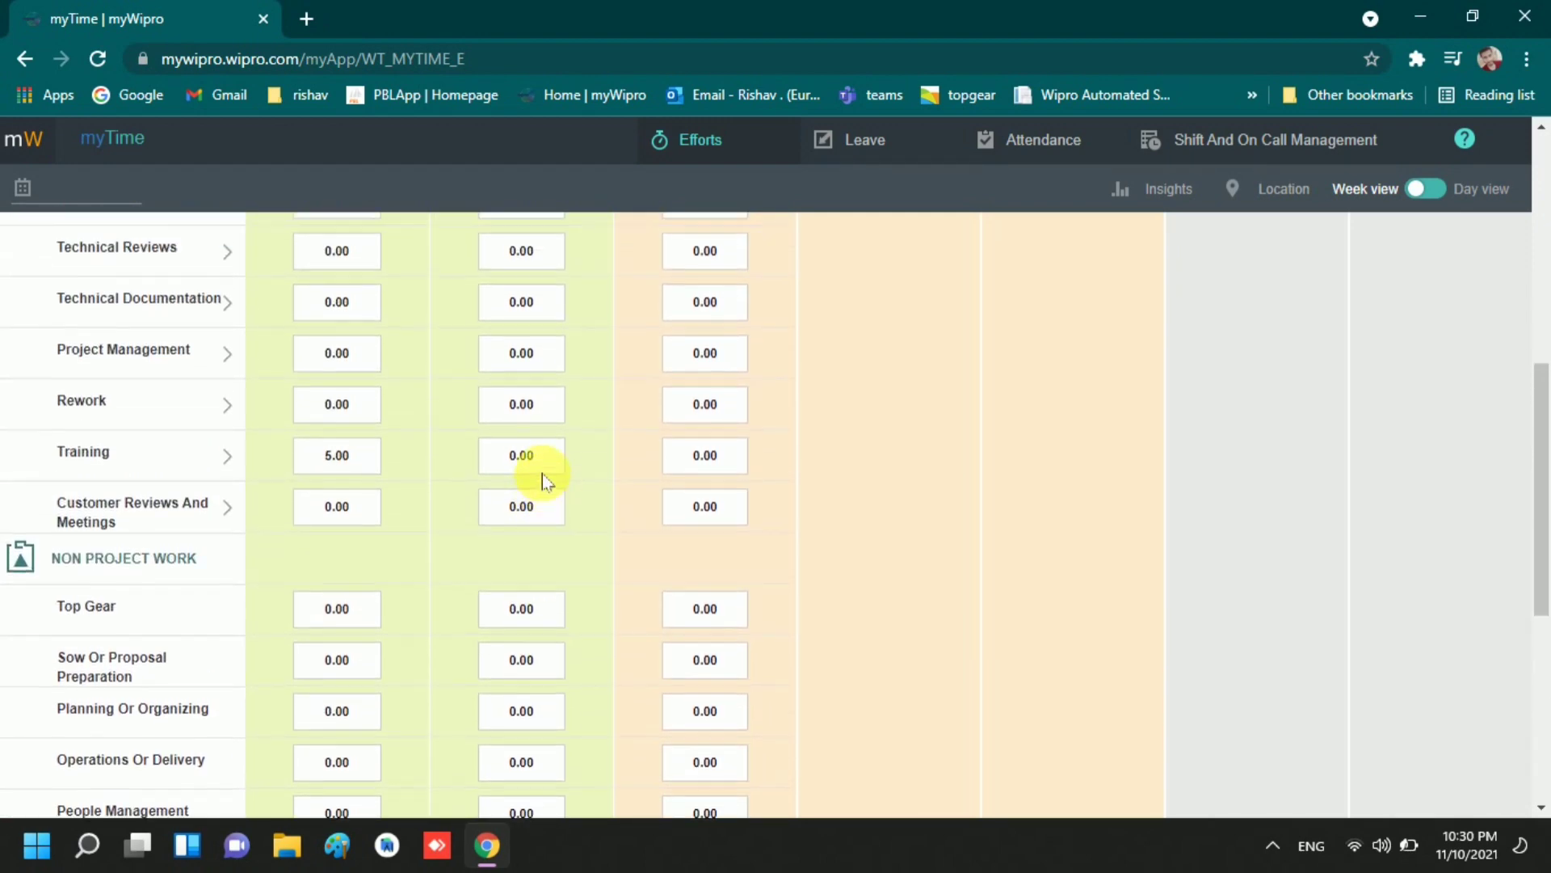
scroll(541, 473, up, 3)
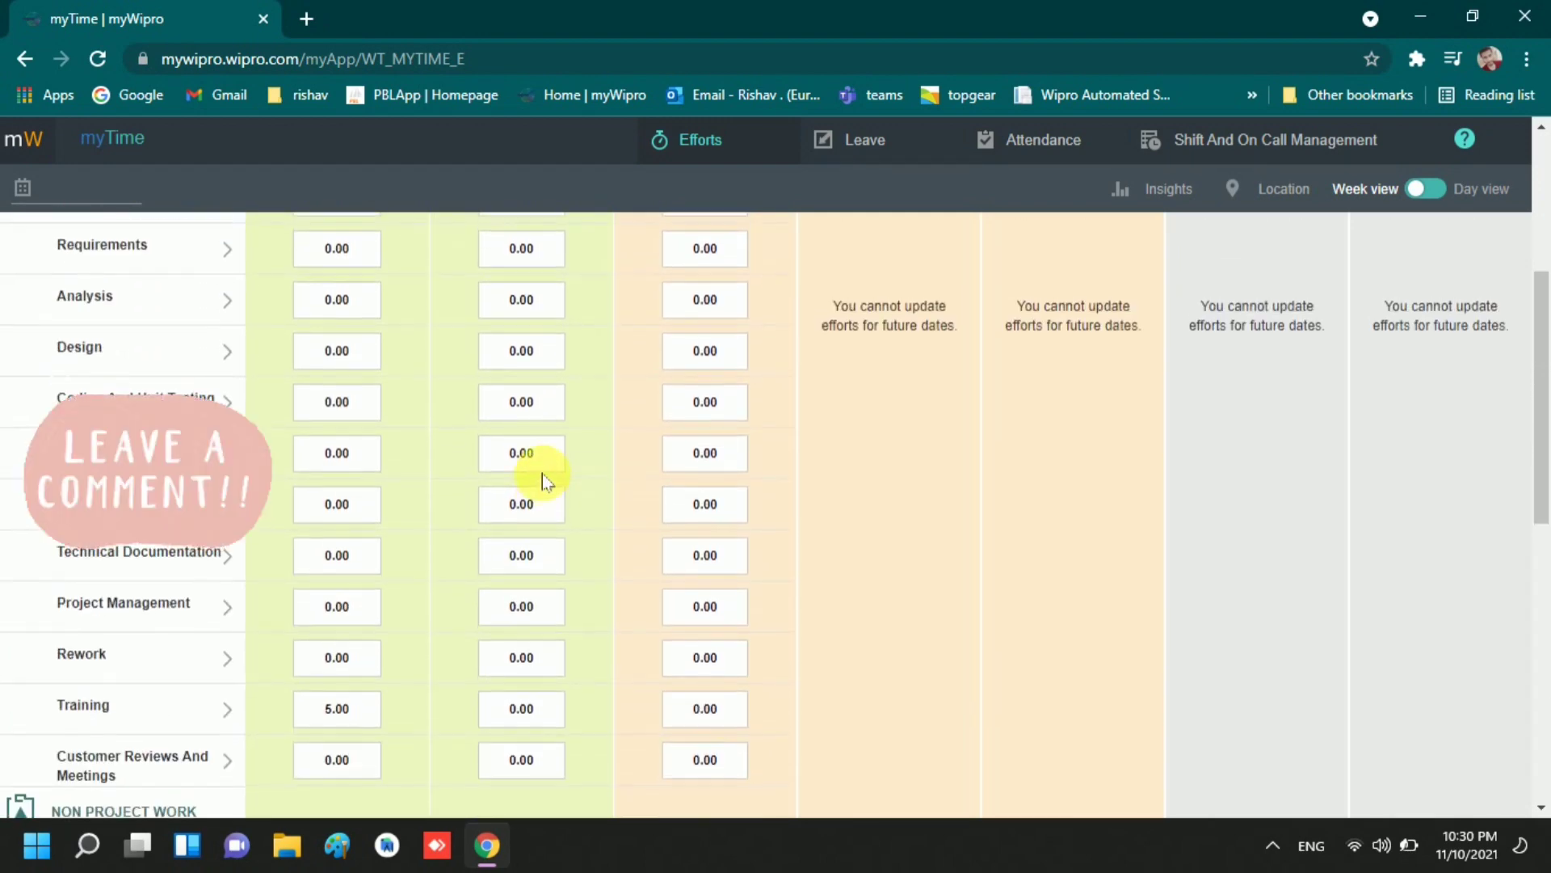
scroll(541, 474, up, 4)
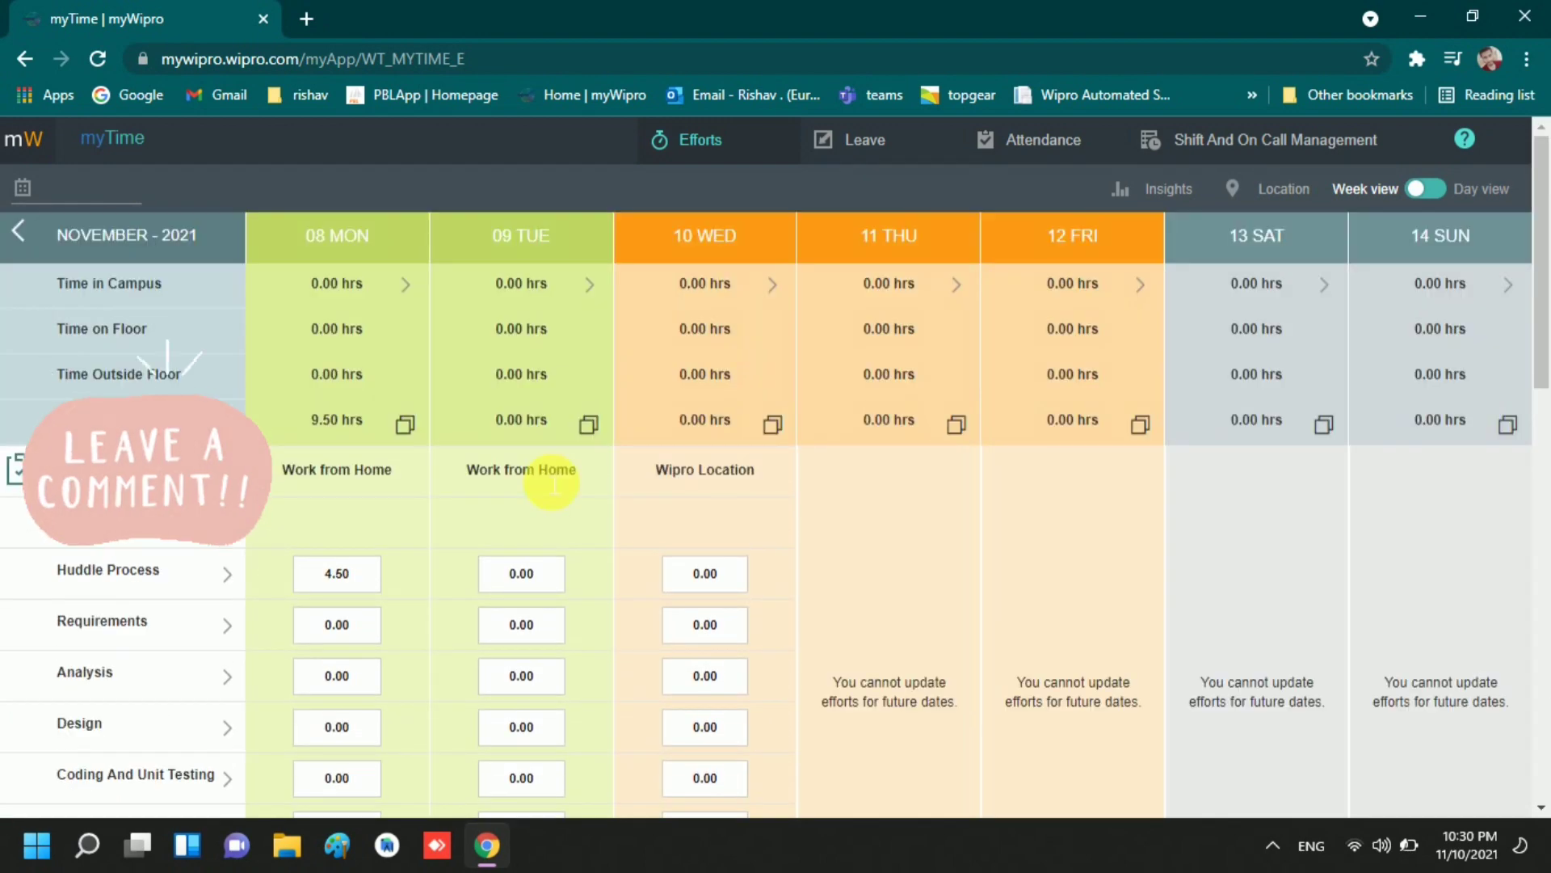
click(548, 586)
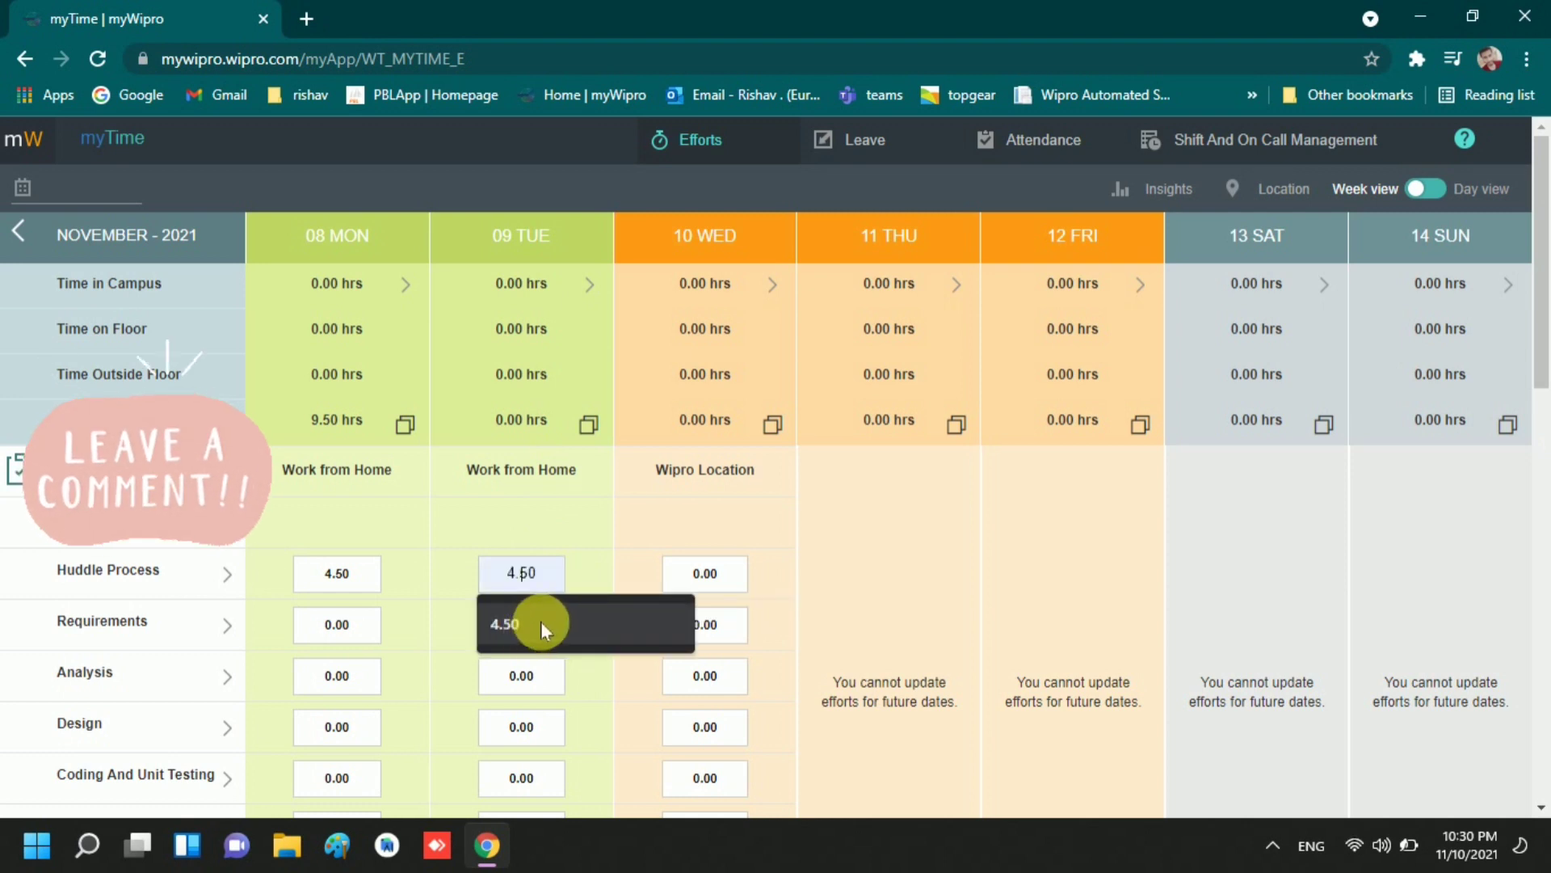
click(541, 622)
scroll(549, 628, down, 5)
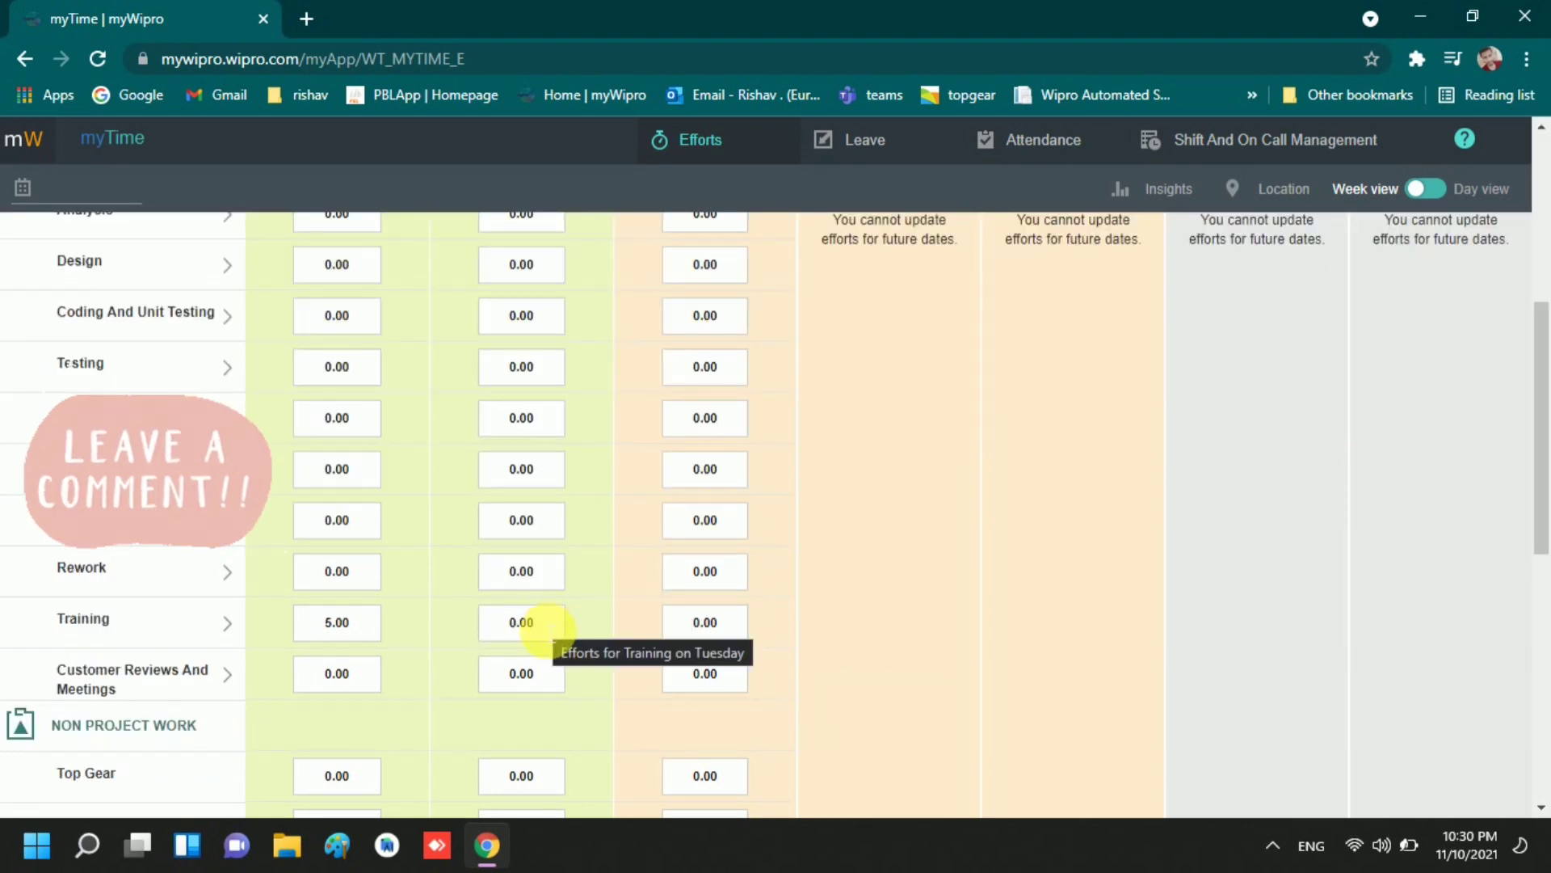
click(546, 627)
text(5)
click(523, 683)
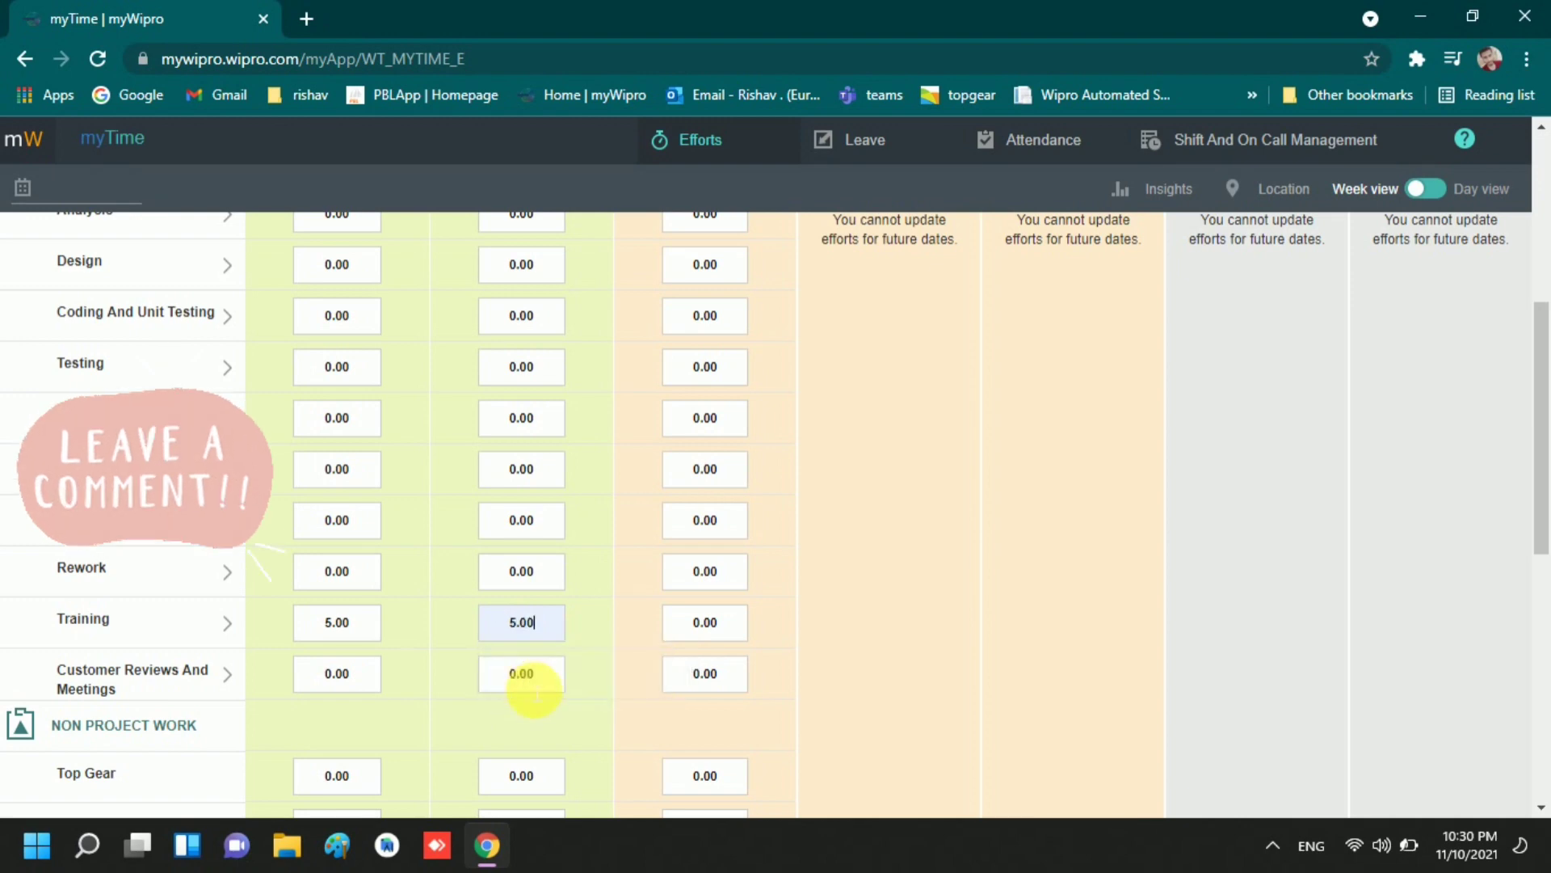
scroll(606, 669, down, 2)
scroll(606, 669, down, 5)
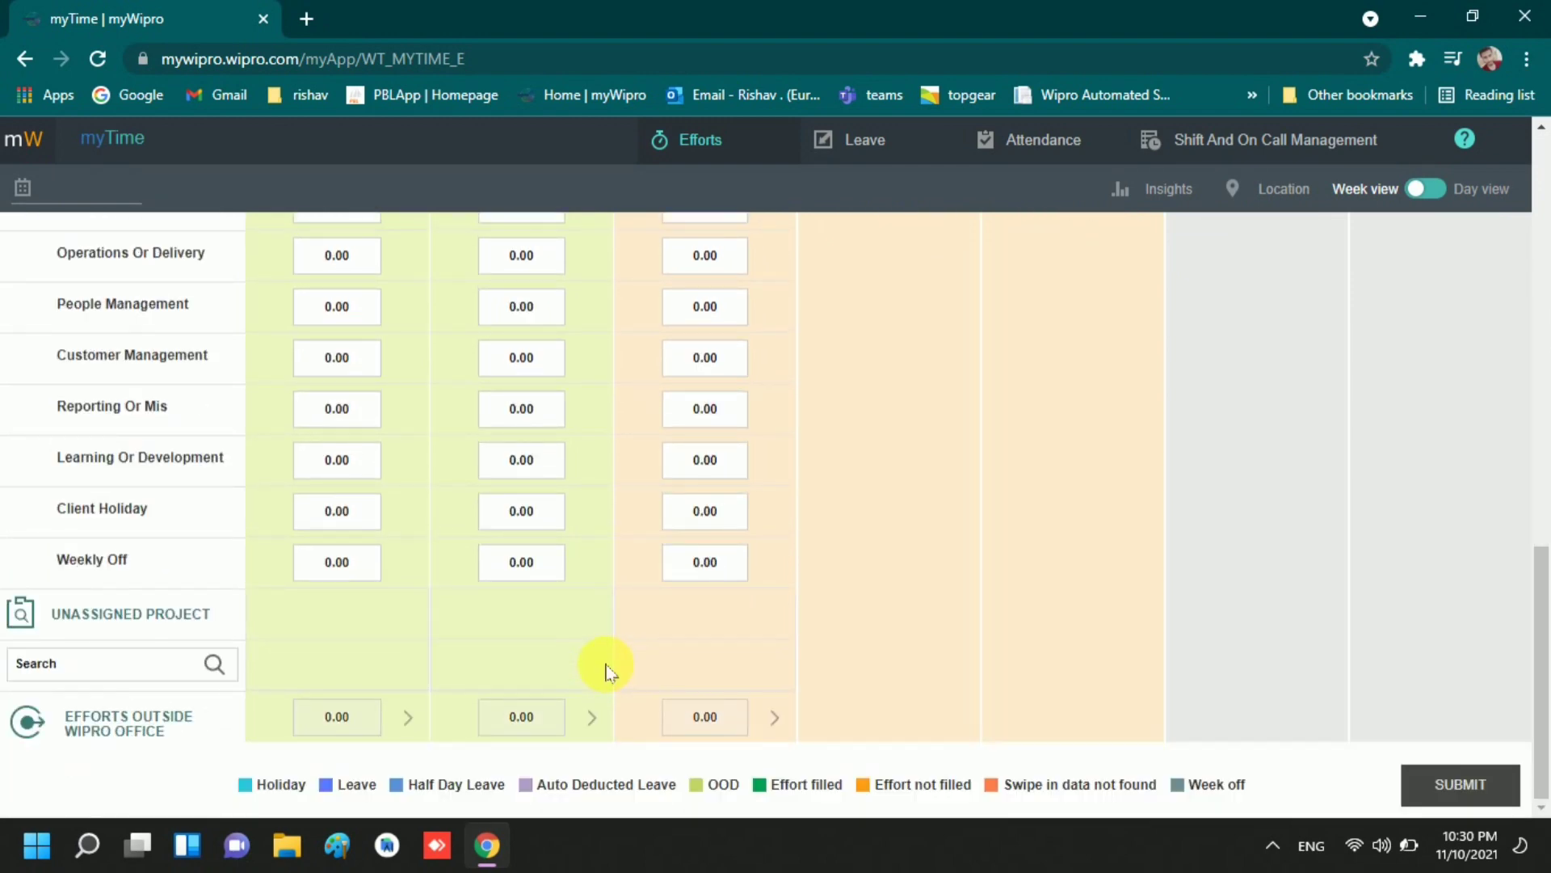
Step: Submit the week's efforts and dismiss the 'Efforts updated successfully' alert
click(1473, 783)
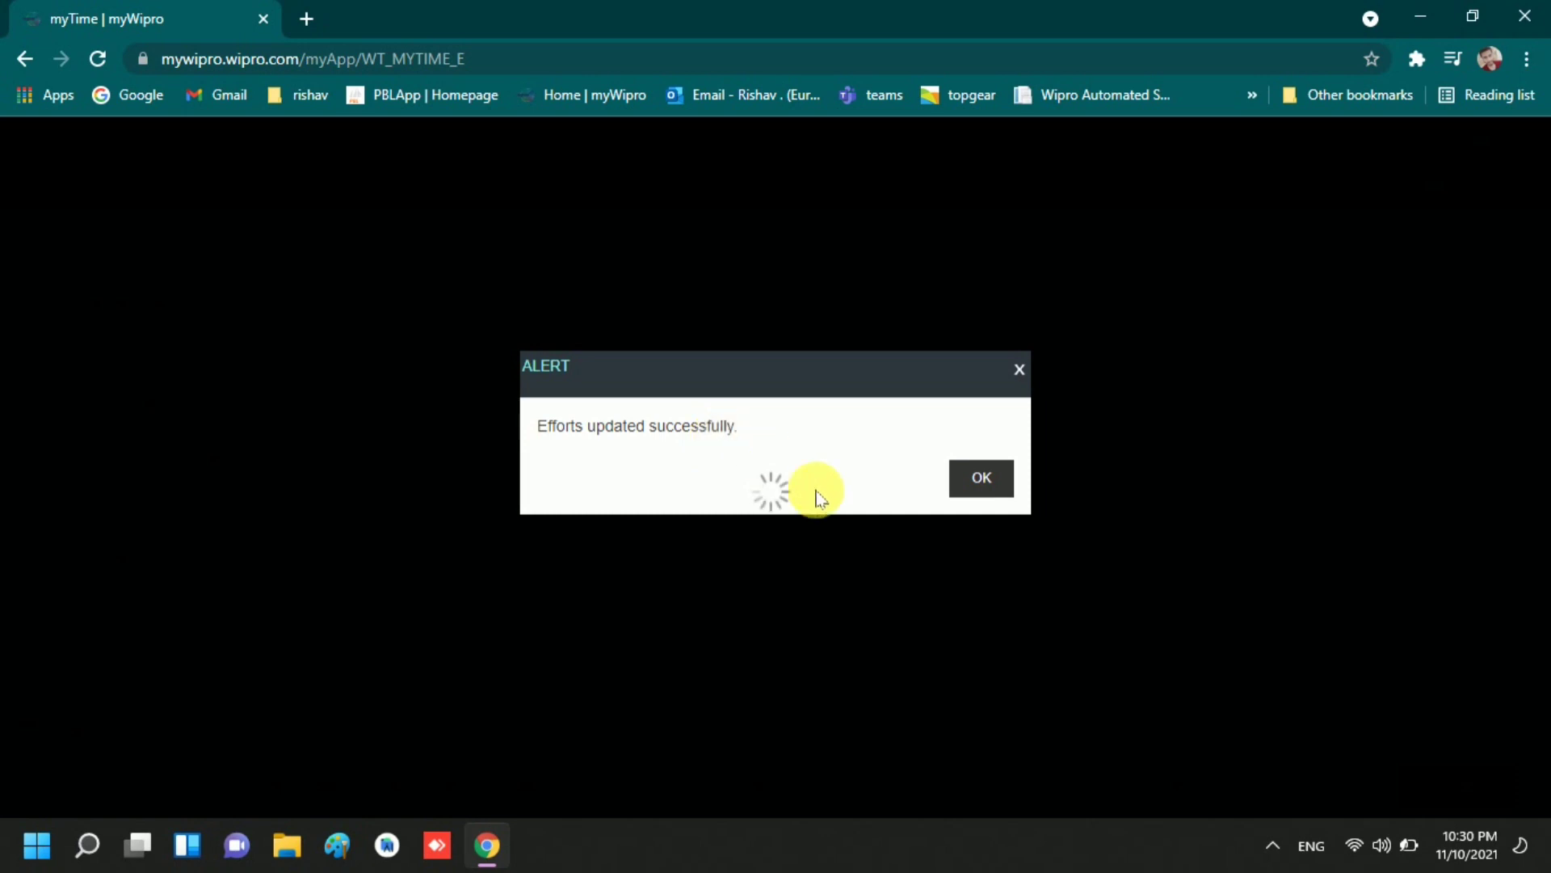
click(978, 483)
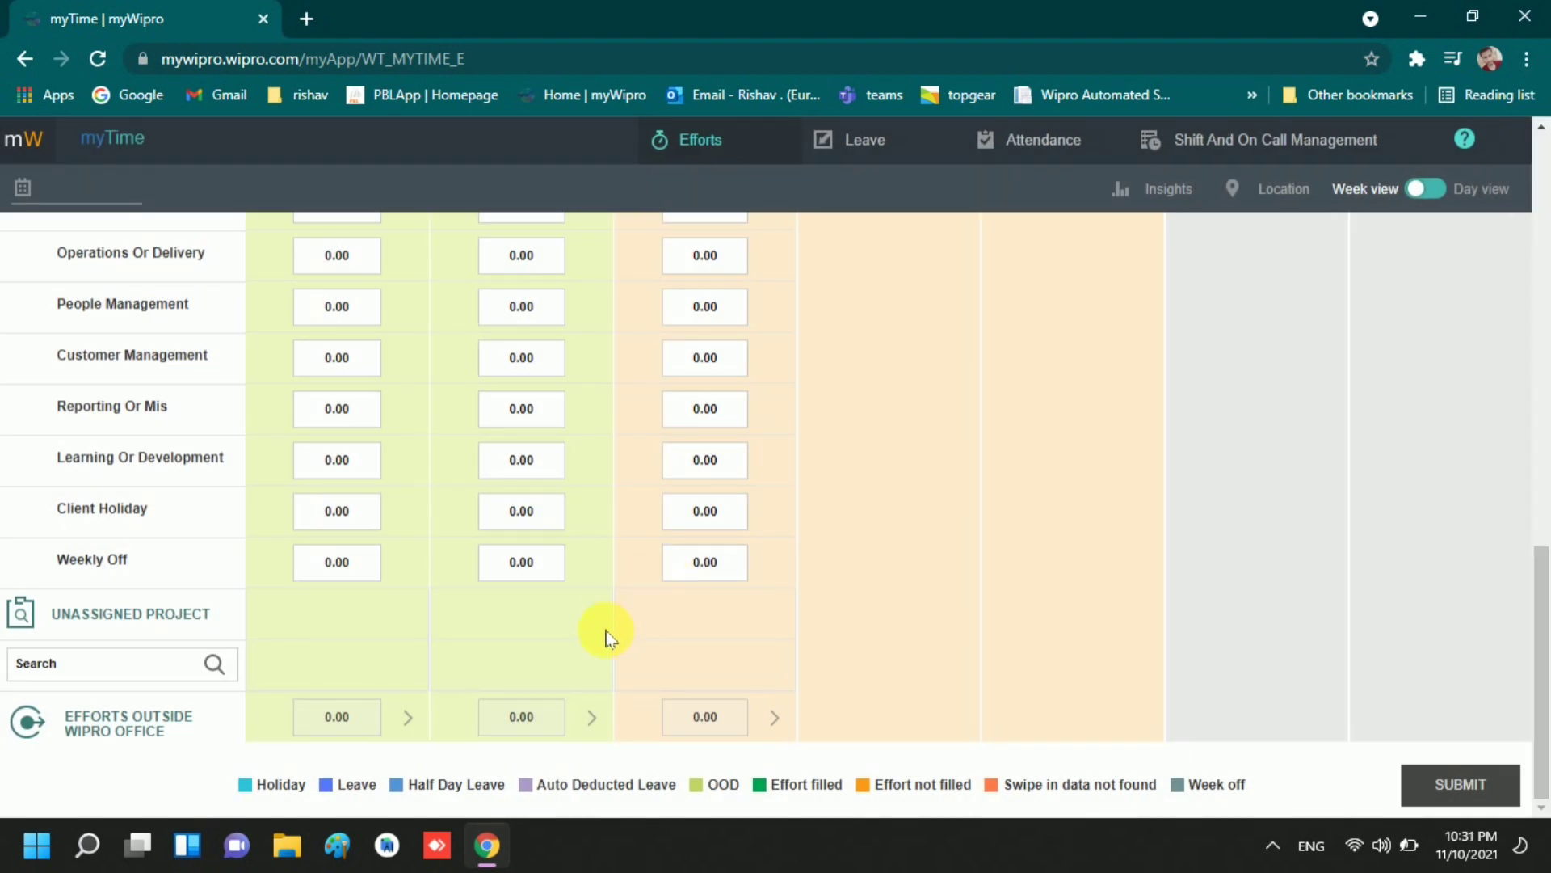
scroll(608, 639, up, 1)
scroll(607, 638, up, 5)
scroll(607, 638, up, 3)
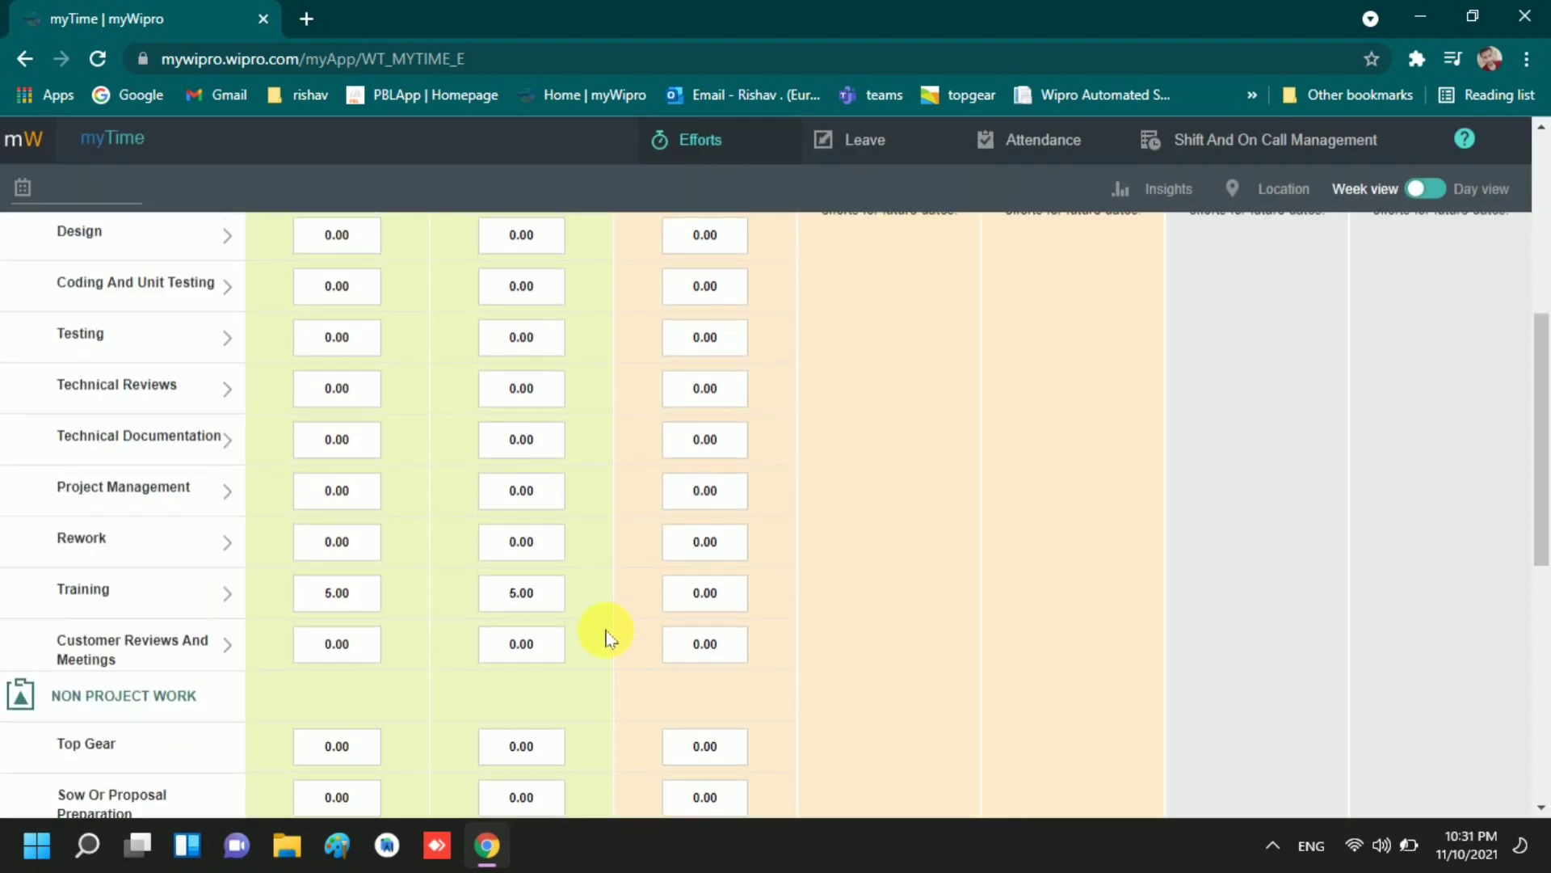
scroll(608, 638, down, 10)
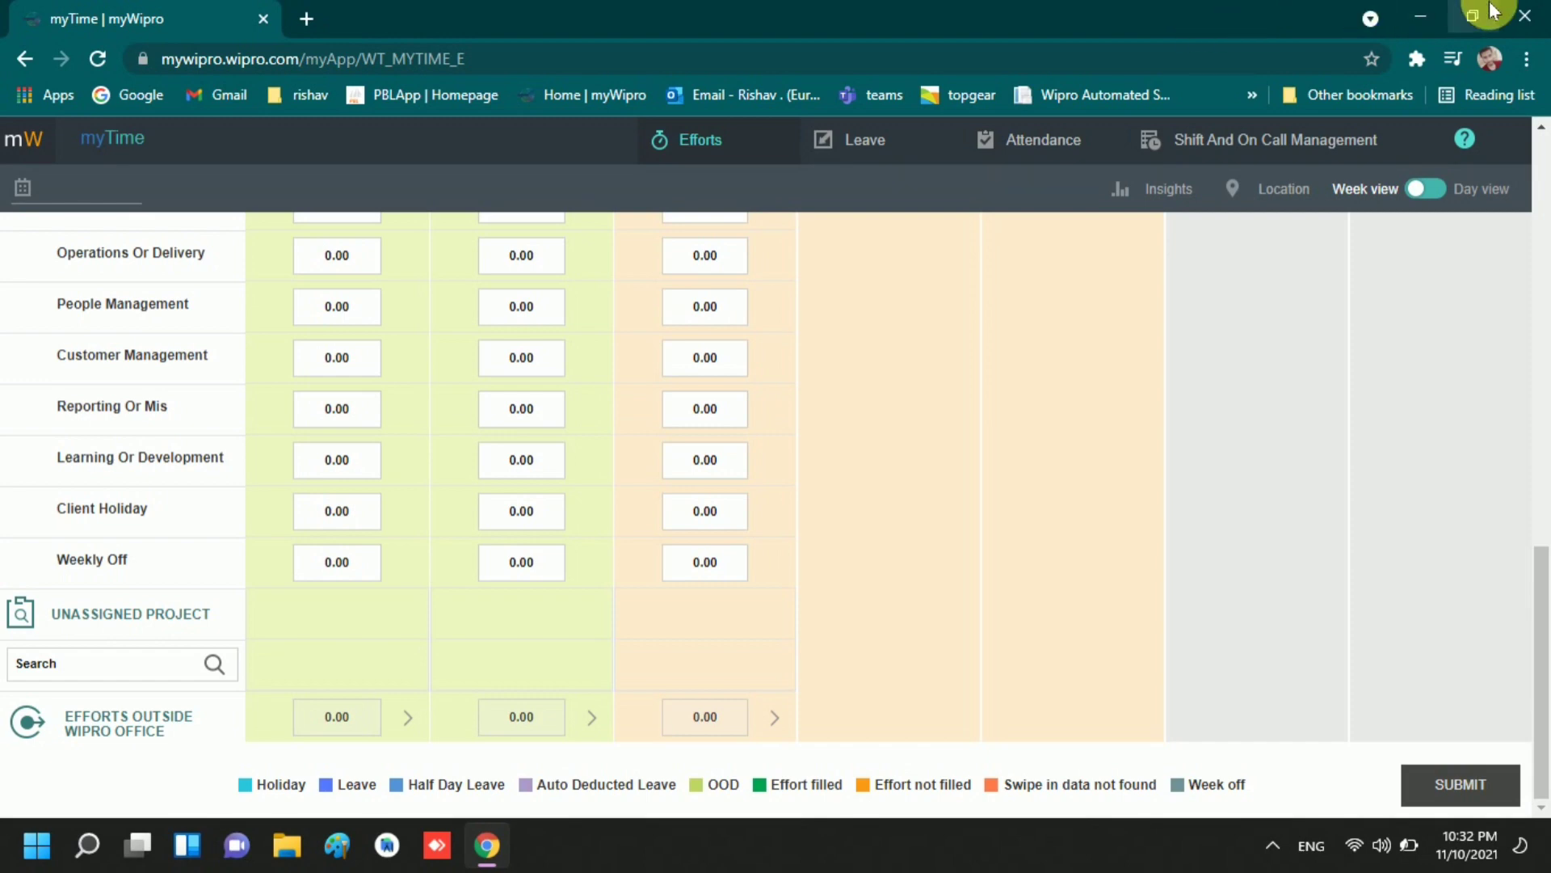
Step: Close the Chrome window to return to the Windows desktop
click(1535, 11)
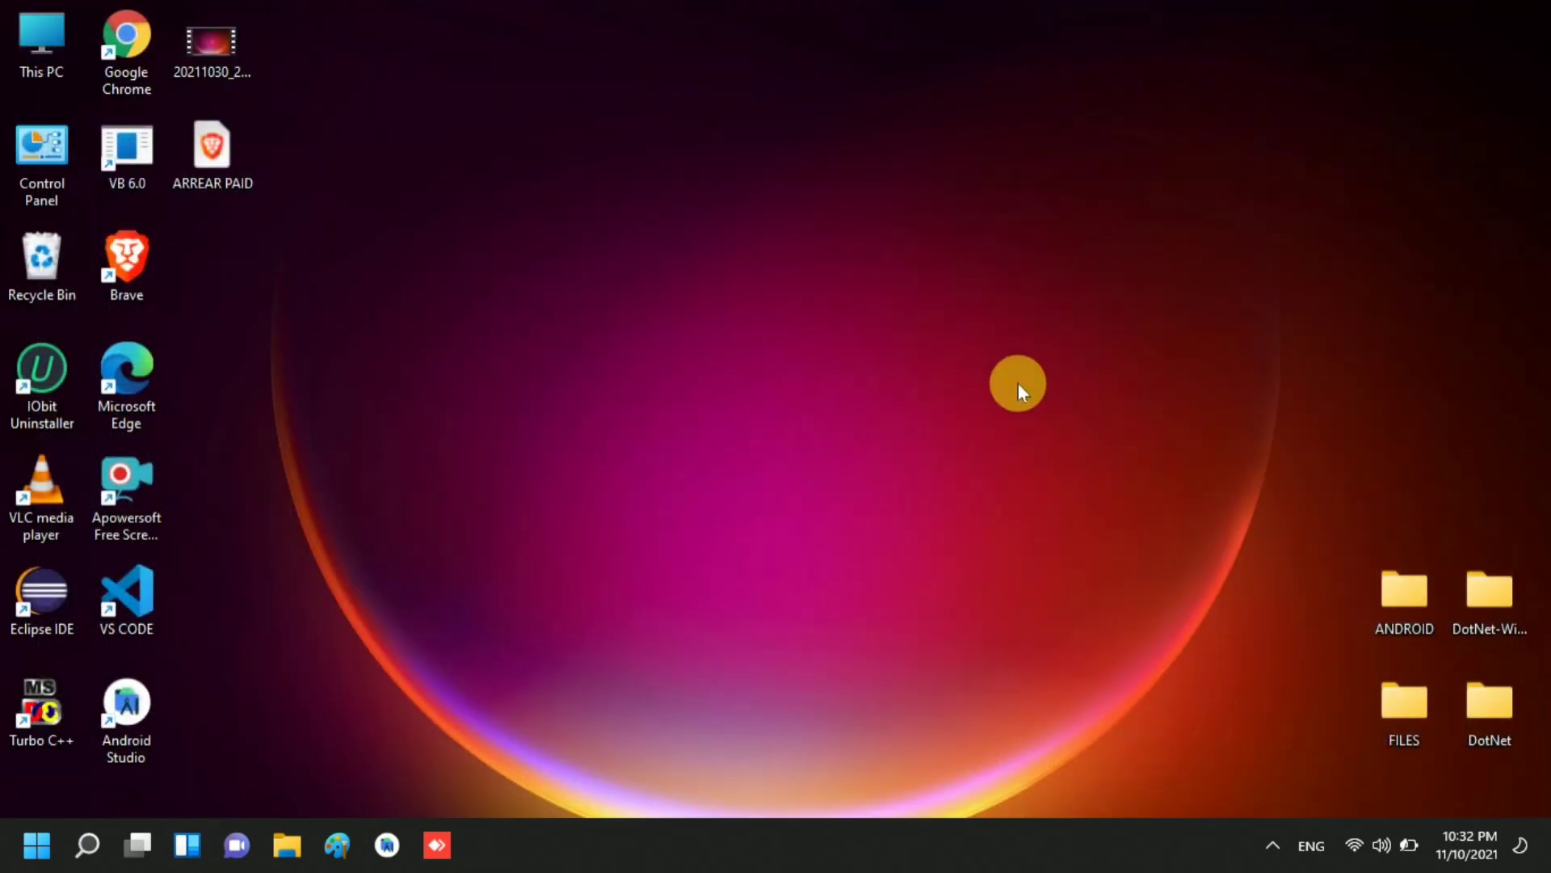